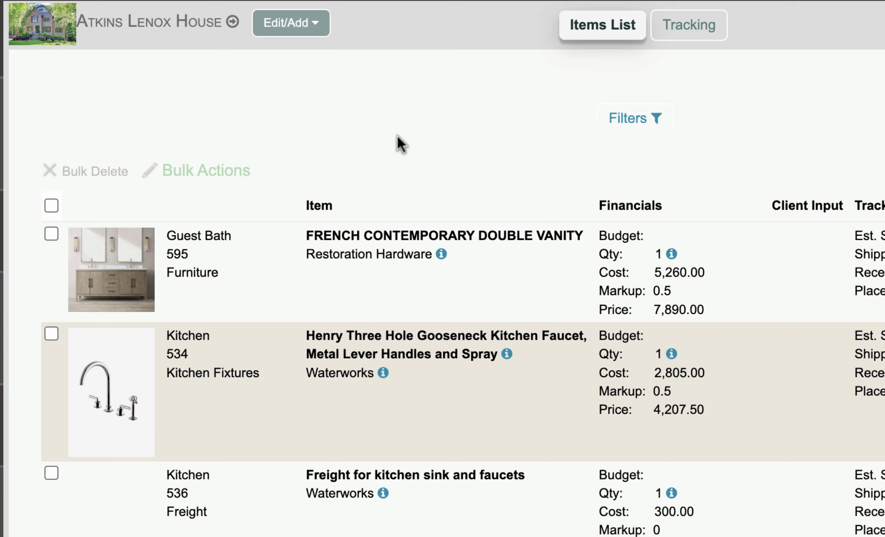
- Review the project's add options, the faucet's 2,805.00 cost and its vendor details
{"action": "left_click", "coordinate": [295, 30]}
{"action": "mouse_move", "coordinate": [286, 91]}
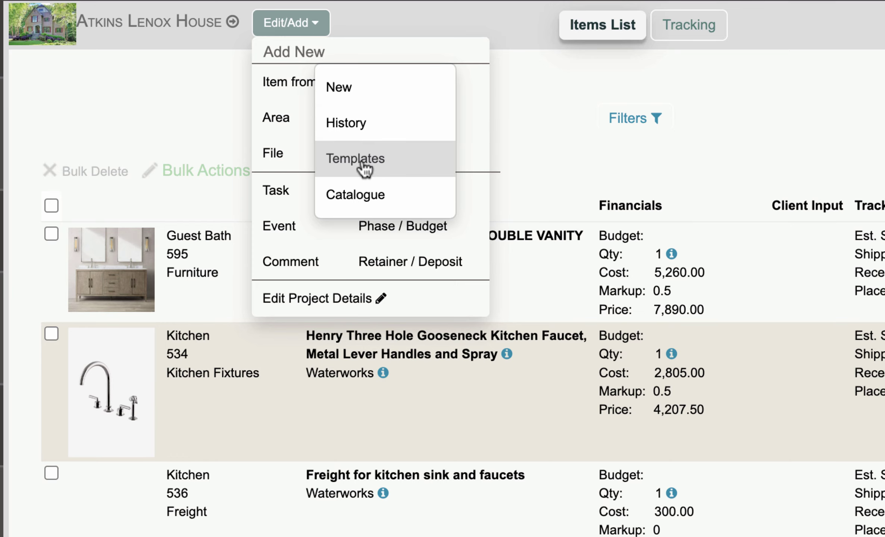
{"action": "left_click", "coordinate": [556, 159]}
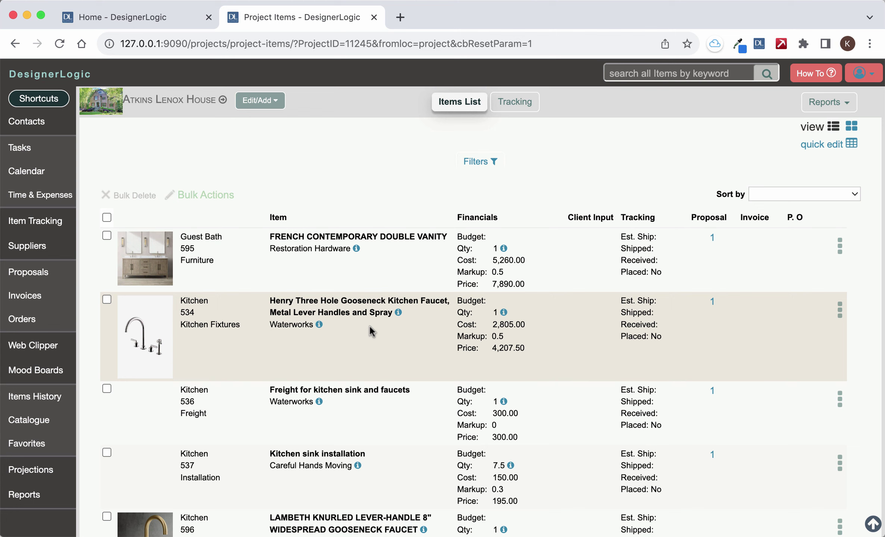
{"action": "mouse_move", "coordinate": [399, 318]}
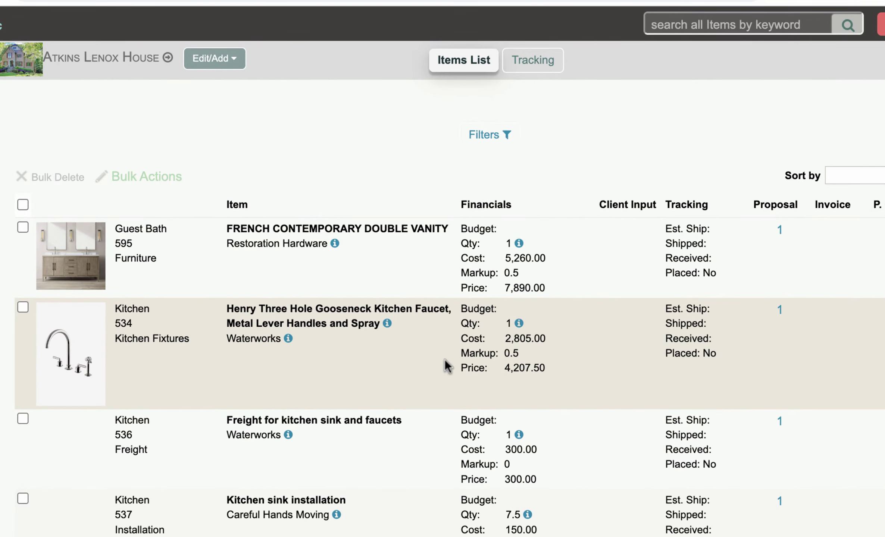
{"action": "left_click_drag", "start_coordinate": [499, 333], "coordinate": [565, 338]}
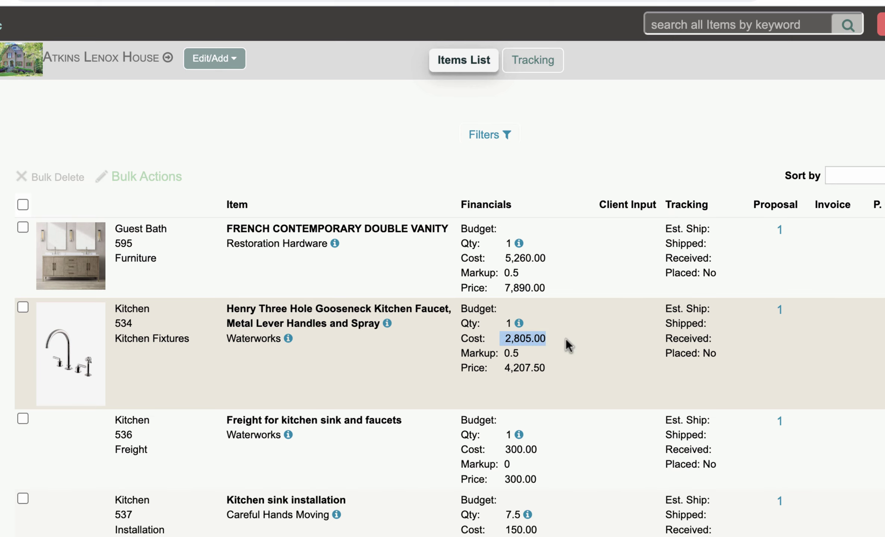
{"action": "mouse_move", "coordinate": [289, 340]}
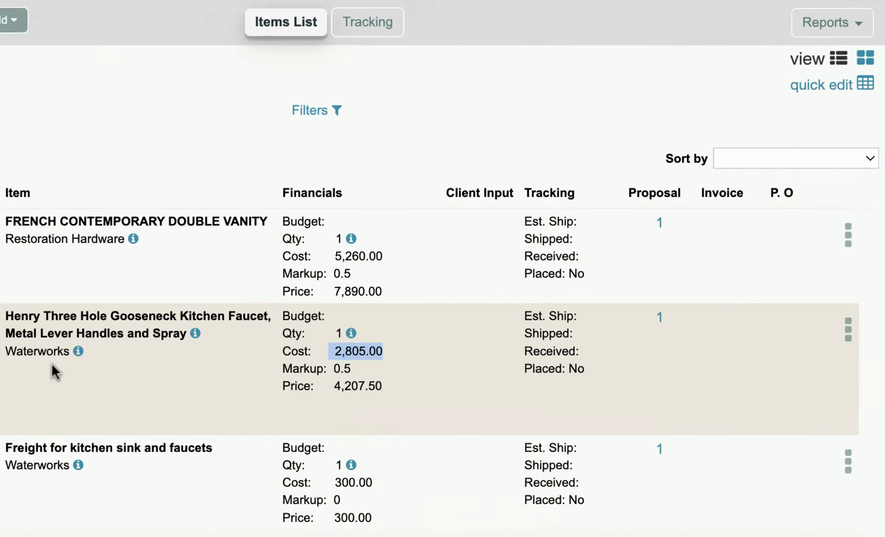
{"action": "left_click", "coordinate": [730, 376]}
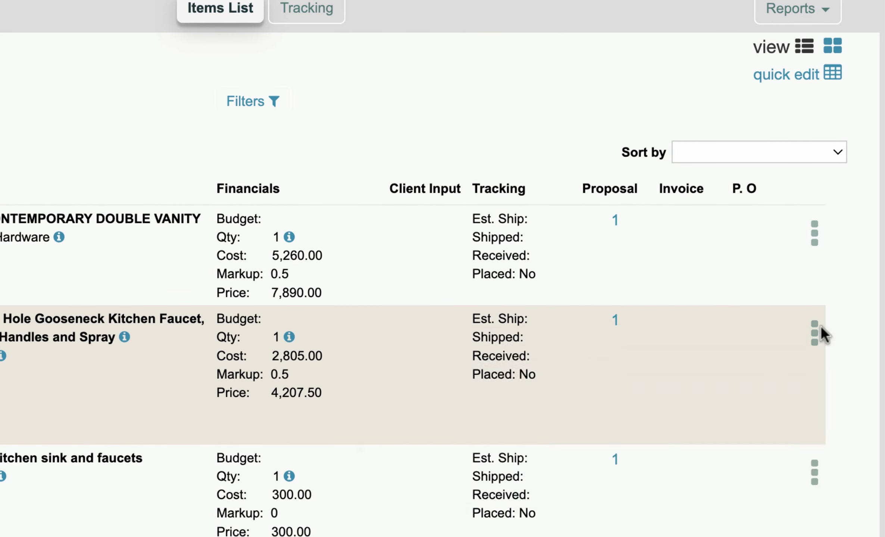
- Look through the faucet item's edit form and close it without saving
{"action": "left_click", "coordinate": [815, 333]}
{"action": "left_click", "coordinate": [703, 420]}
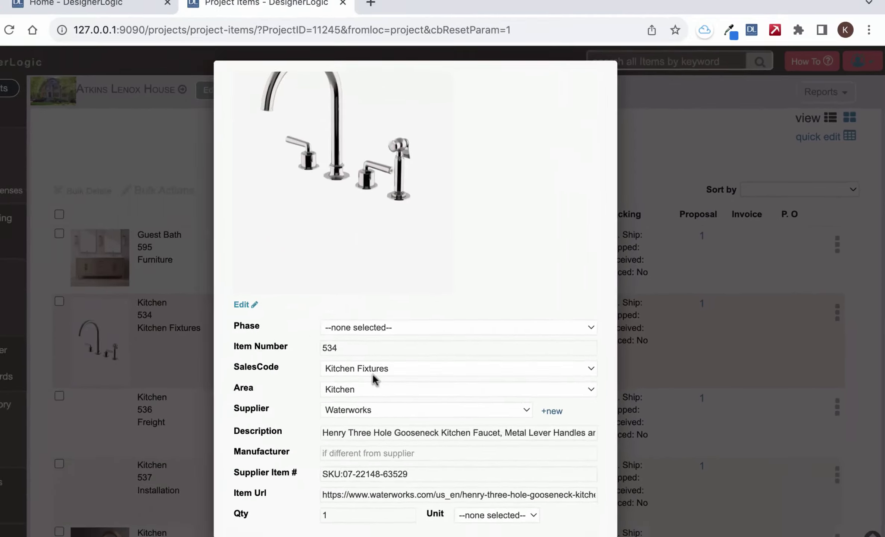
{"action": "scroll", "coordinate": [418, 377], "scroll_direction": "down", "scroll_amount": 5}
{"action": "scroll", "coordinate": [404, 374], "scroll_direction": "down", "scroll_amount": 5}
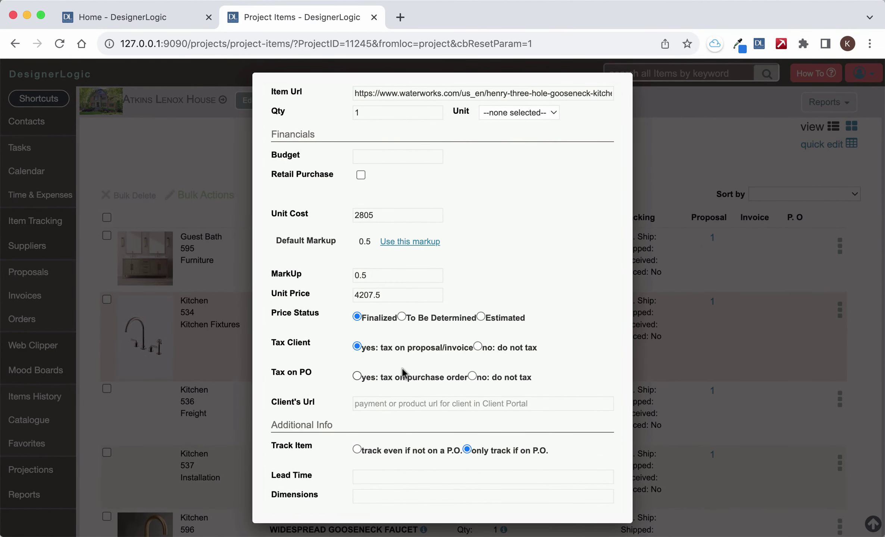
{"action": "scroll", "coordinate": [403, 371], "scroll_direction": "down", "scroll_amount": 5}
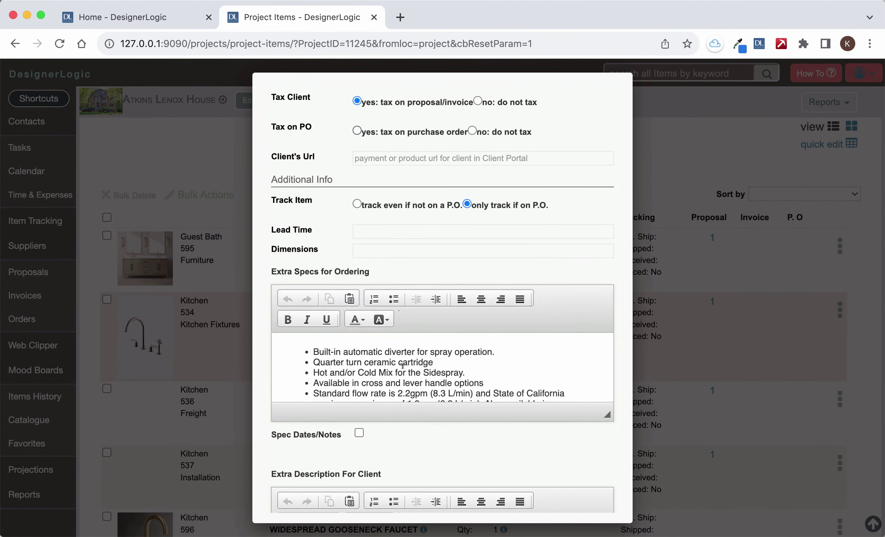
{"action": "scroll", "coordinate": [445, 446], "scroll_direction": "down", "scroll_amount": 10}
{"action": "scroll", "coordinate": [445, 446], "scroll_direction": "down", "scroll_amount": 8}
{"action": "left_click", "coordinate": [436, 463]}
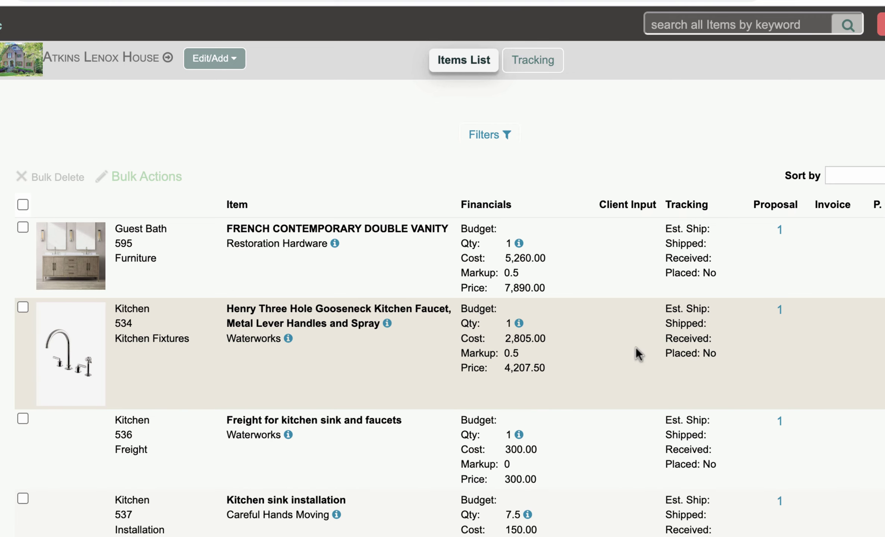
- Start a new purchase order for the faucet, trying manual P.O. numbering before reverting to automatic
{"action": "left_click", "coordinate": [814, 334]}
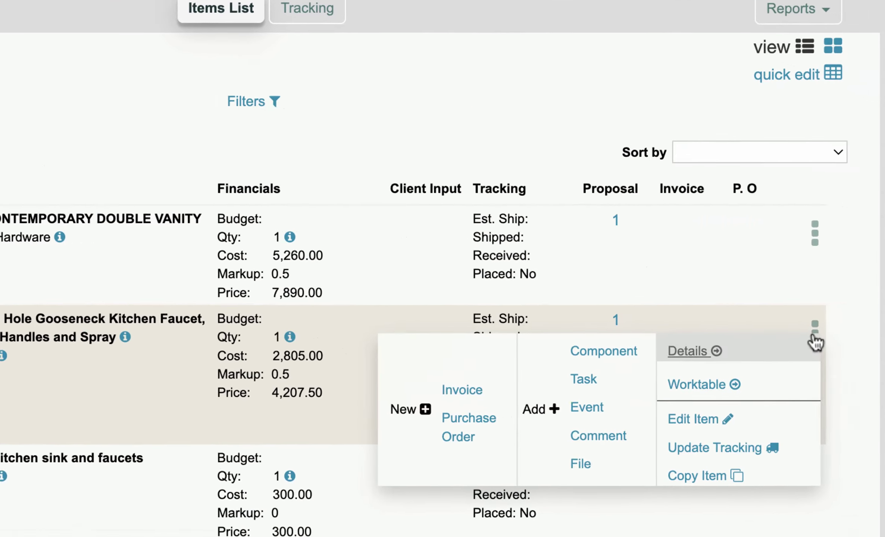
{"action": "left_click", "coordinate": [466, 421]}
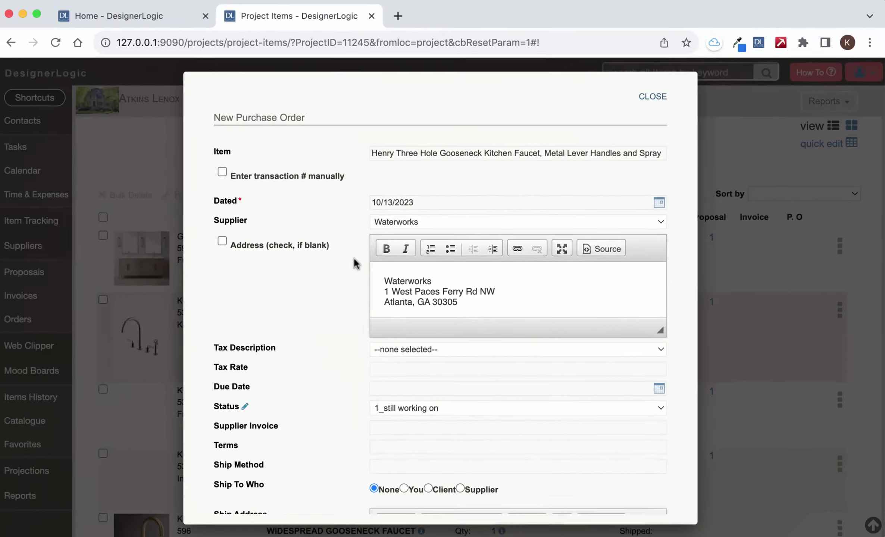
{"action": "scroll", "coordinate": [61, 259], "scroll_direction": "down", "scroll_amount": 2}
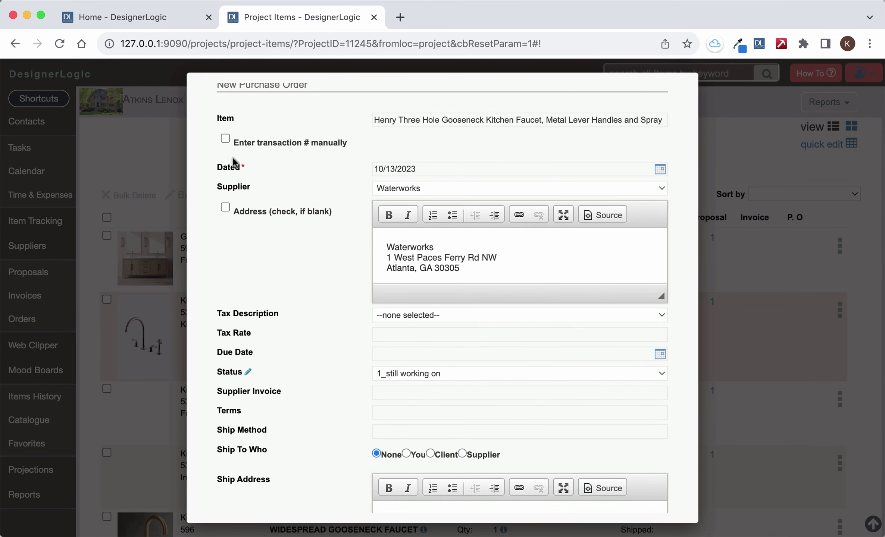
{"action": "left_click", "coordinate": [225, 139]}
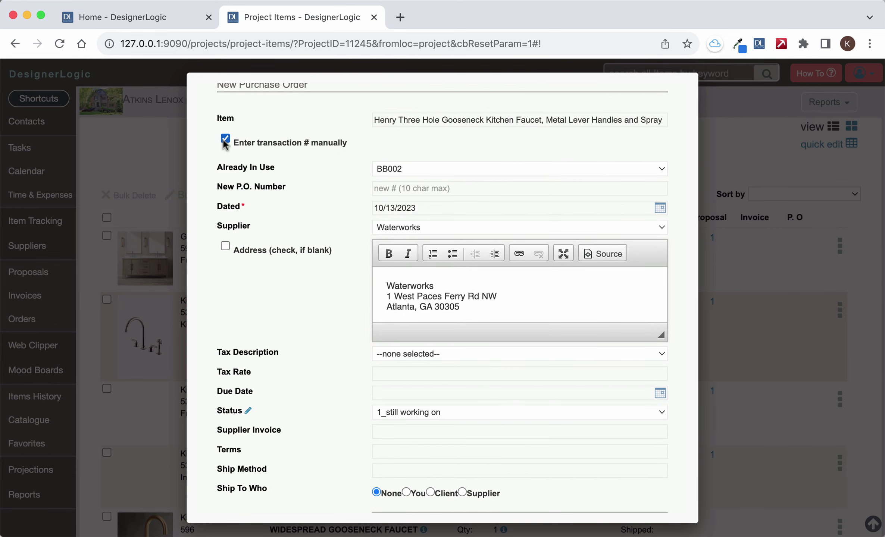
{"action": "left_click", "coordinate": [225, 140]}
- Keep the order status at 1_still working on and review the editable status list
{"action": "scroll", "coordinate": [317, 261], "scroll_direction": "down", "scroll_amount": 5}
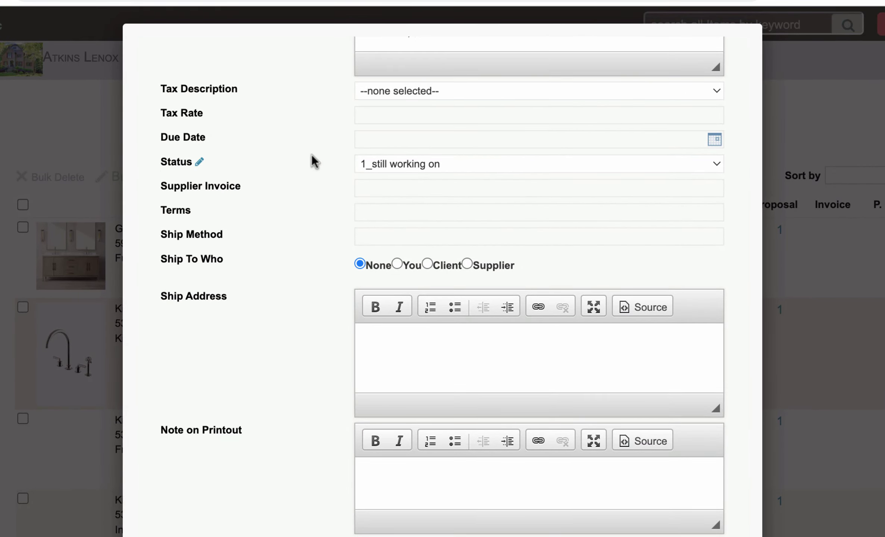
{"action": "left_click", "coordinate": [408, 164]}
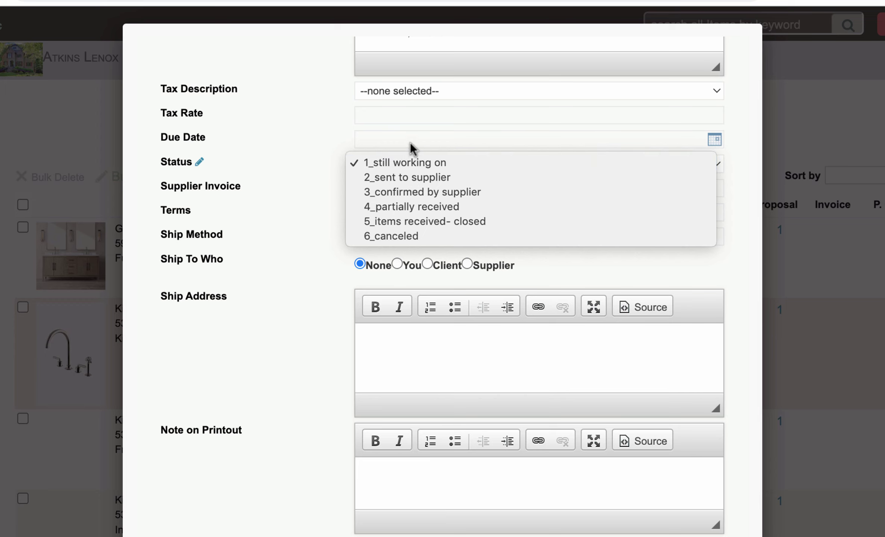
{"action": "left_click", "coordinate": [410, 163]}
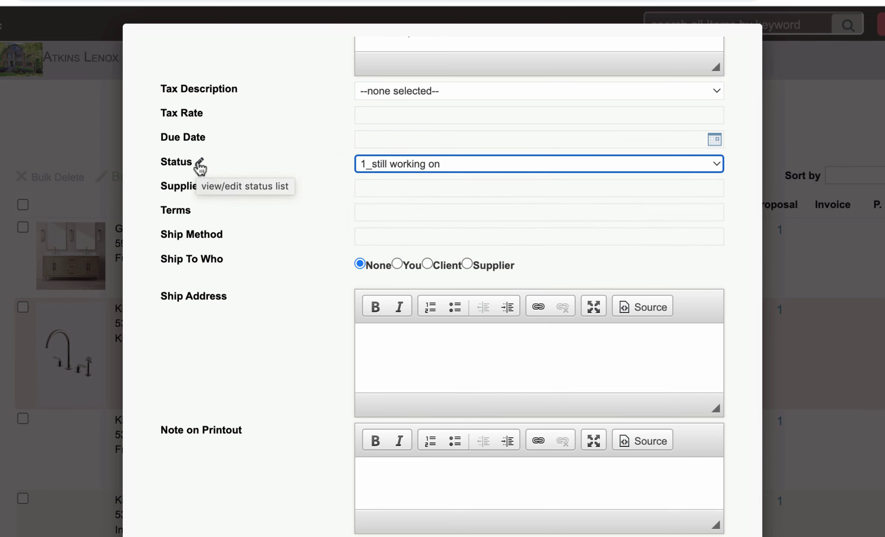
{"action": "left_click", "coordinate": [200, 164]}
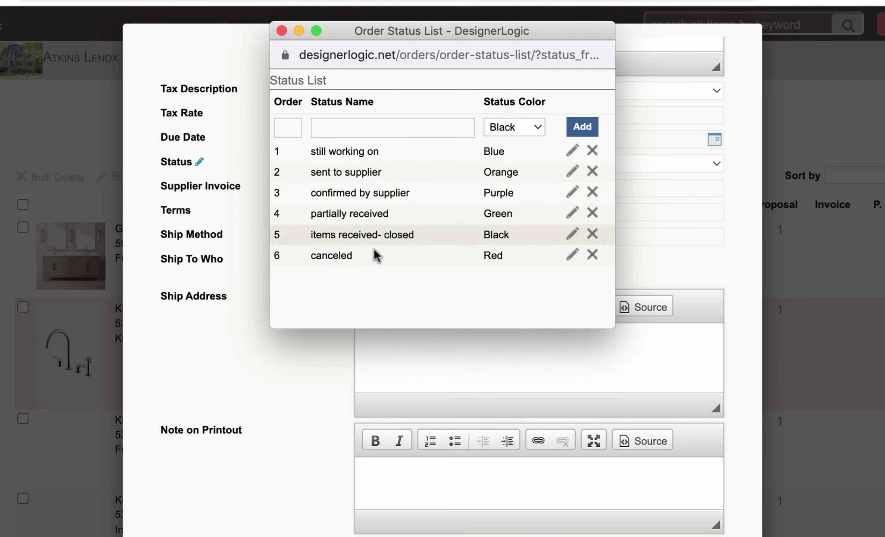
{"action": "left_click", "coordinate": [282, 31]}
{"action": "scroll", "coordinate": [332, 278], "scroll_direction": "down", "scroll_amount": 5}
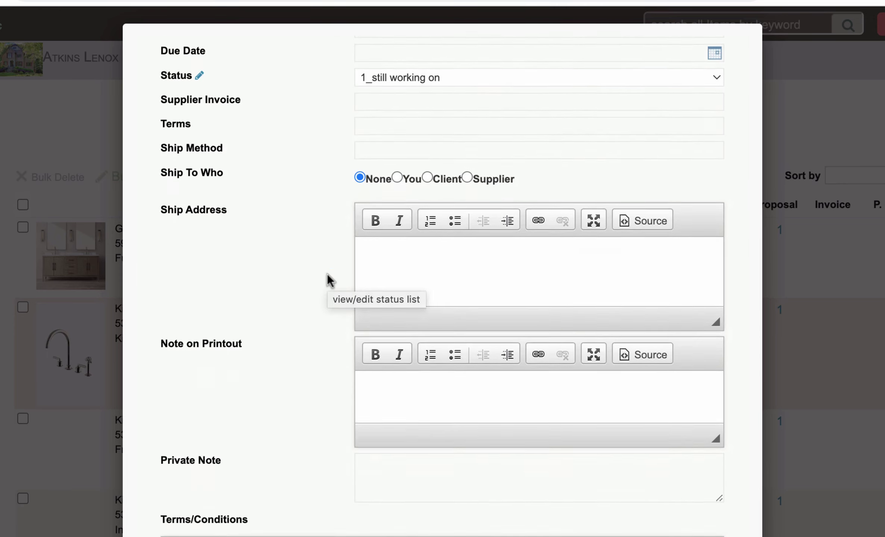
- Try You and Supplier for Ship To Who, then set it to Client
{"action": "left_click", "coordinate": [397, 123]}
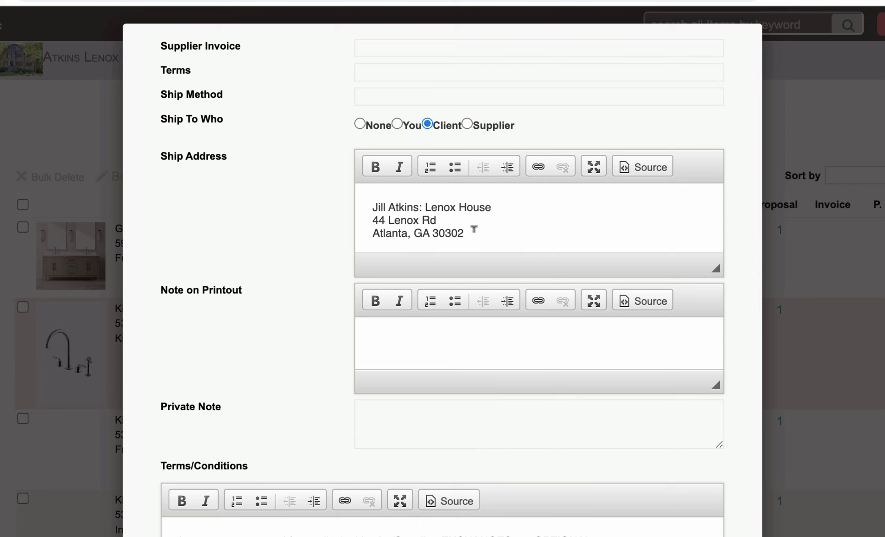
{"action": "left_click", "coordinate": [466, 124]}
{"action": "left_click", "coordinate": [426, 161]}
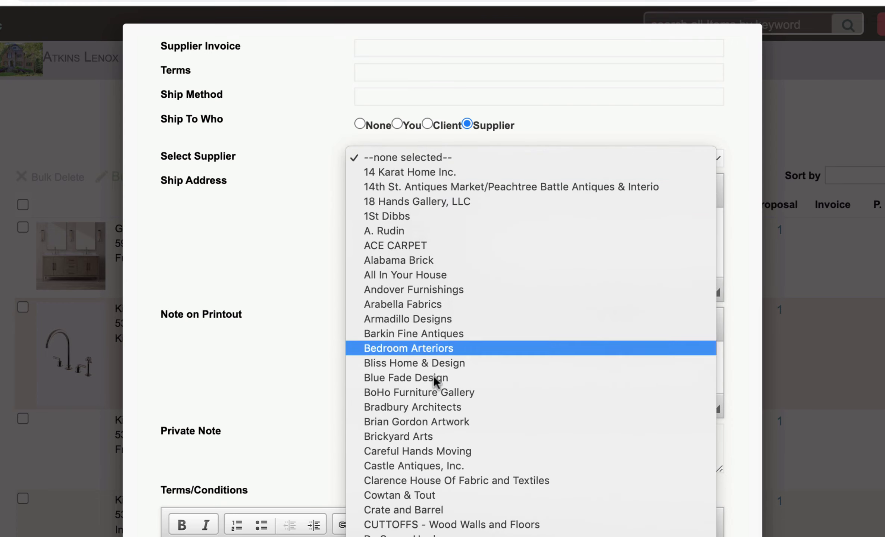
{"action": "left_click", "coordinate": [306, 201]}
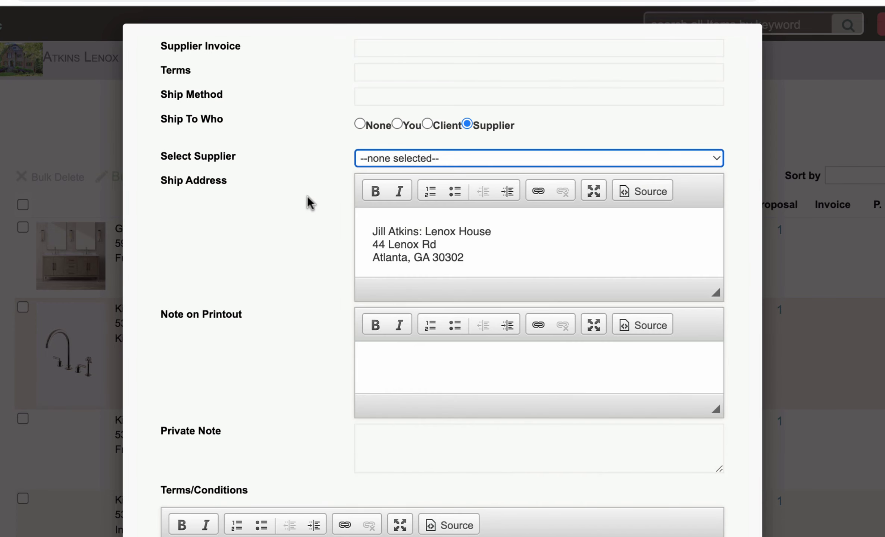
{"action": "left_click", "coordinate": [427, 124]}
- Scroll to the Terms/Conditions section and enlarge its text box
{"action": "scroll", "coordinate": [339, 371], "scroll_direction": "down", "scroll_amount": 5}
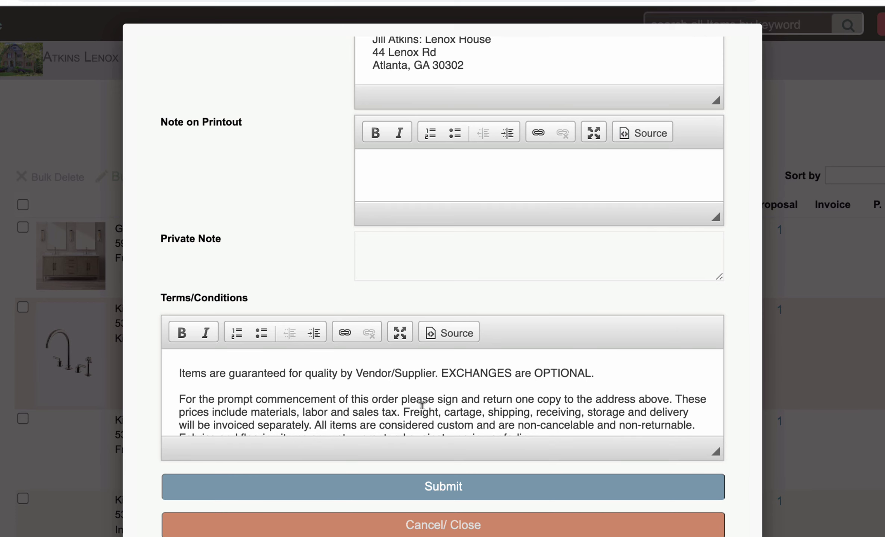
{"action": "scroll", "coordinate": [384, 410], "scroll_direction": "down", "scroll_amount": 2}
{"action": "scroll", "coordinate": [385, 410], "scroll_direction": "up", "scroll_amount": 2}
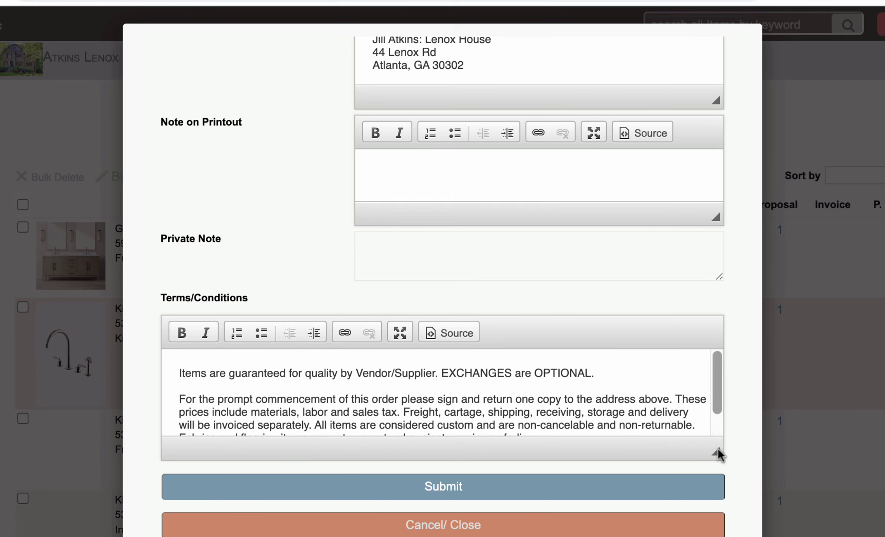
{"action": "left_click_drag", "start_coordinate": [724, 465], "coordinate": [717, 409]}
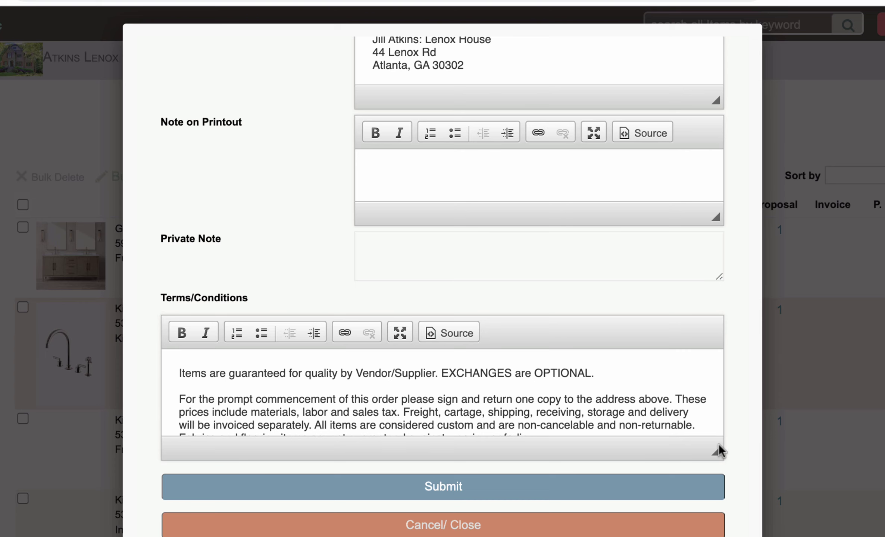
{"action": "left_click", "coordinate": [450, 488]}
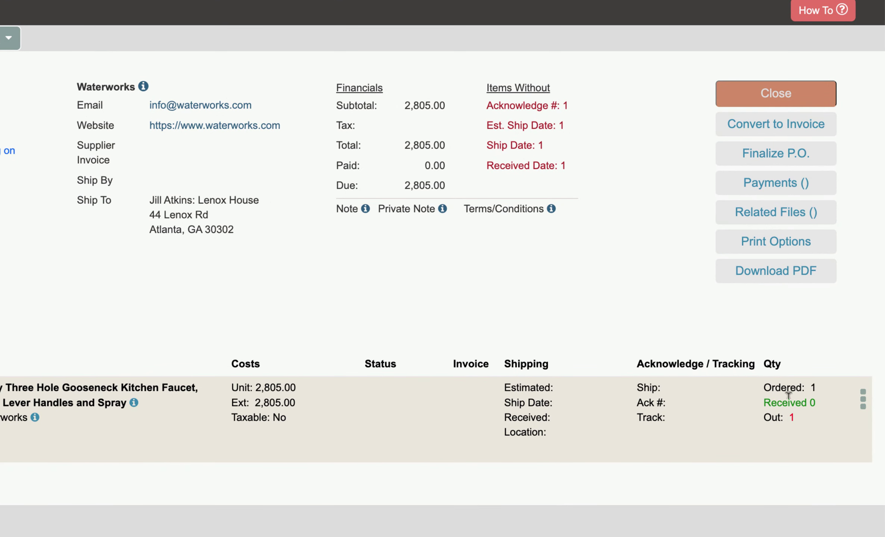
{"action": "left_click", "coordinate": [860, 396]}
{"action": "left_click", "coordinate": [761, 241]}
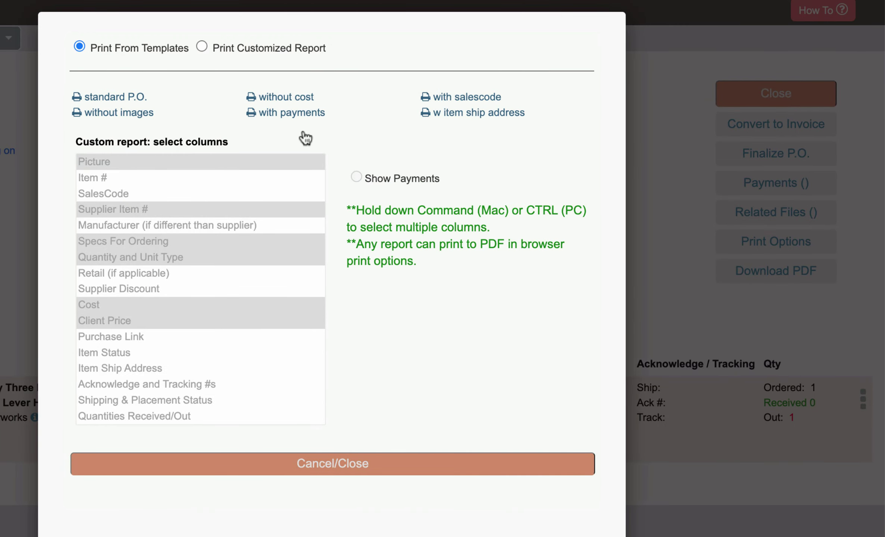
{"action": "left_click", "coordinate": [202, 43]}
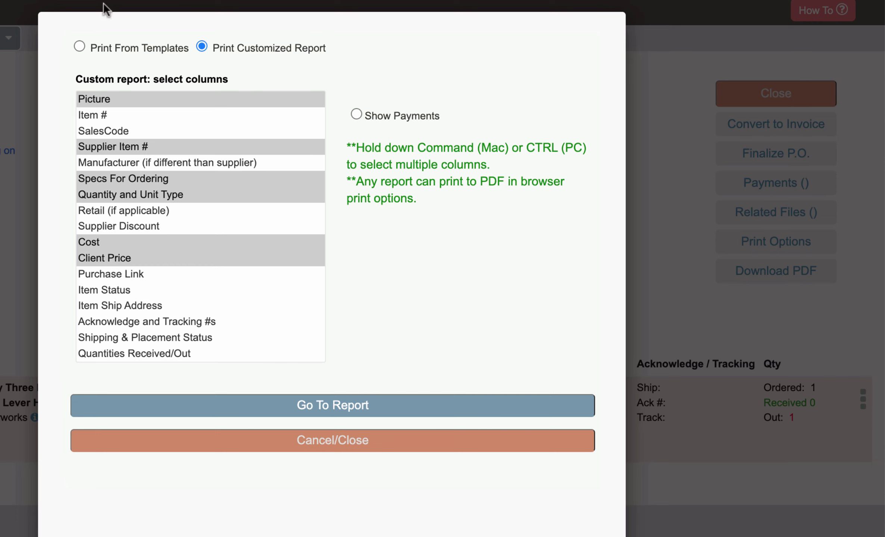
{"action": "left_click", "coordinate": [80, 47]}
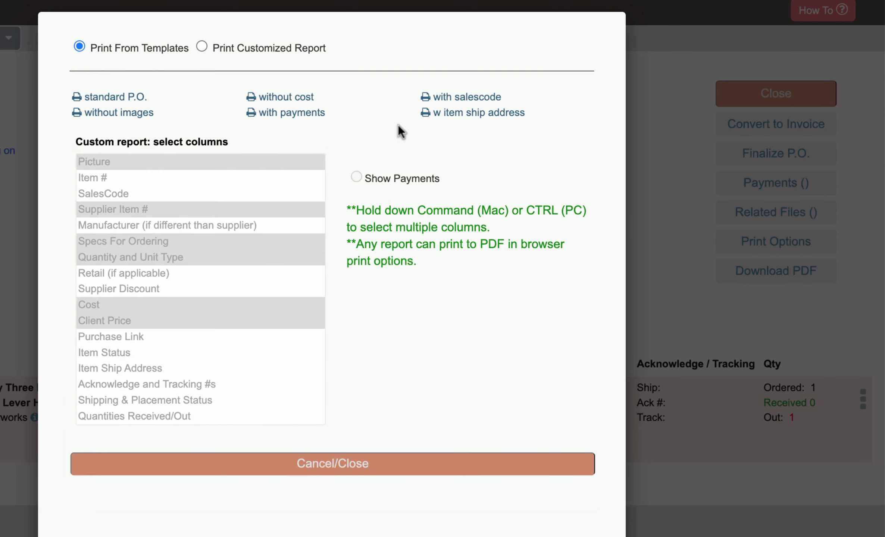
{"action": "left_click", "coordinate": [320, 463]}
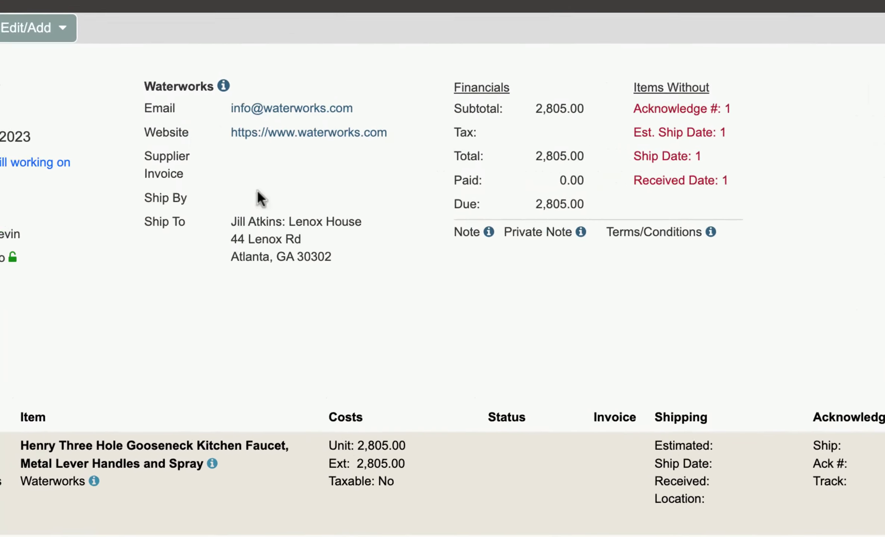
{"action": "left_click", "coordinate": [13, 37]}
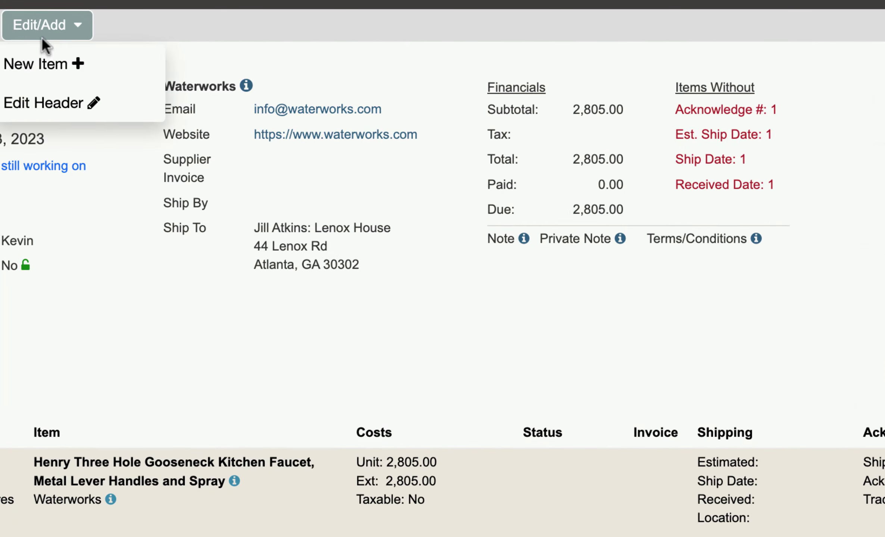
{"action": "left_click", "coordinate": [52, 67]}
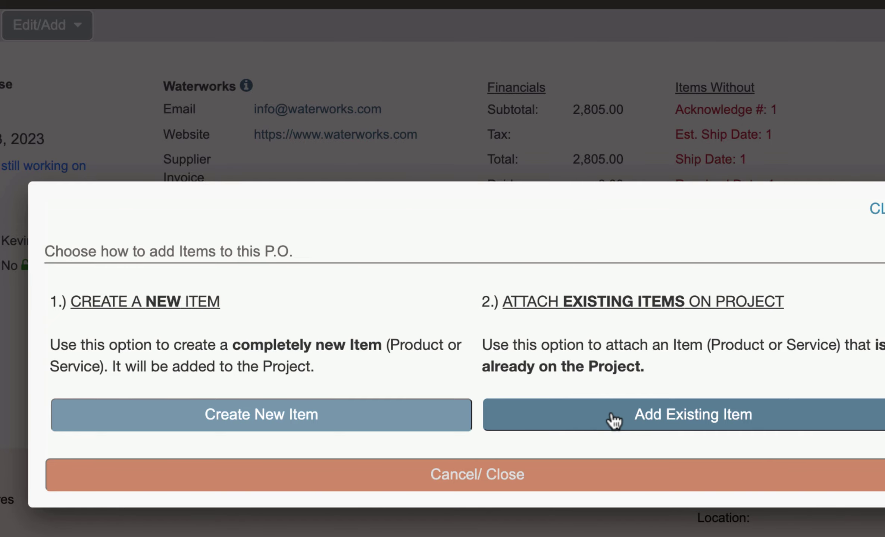
{"action": "left_click", "coordinate": [444, 481]}
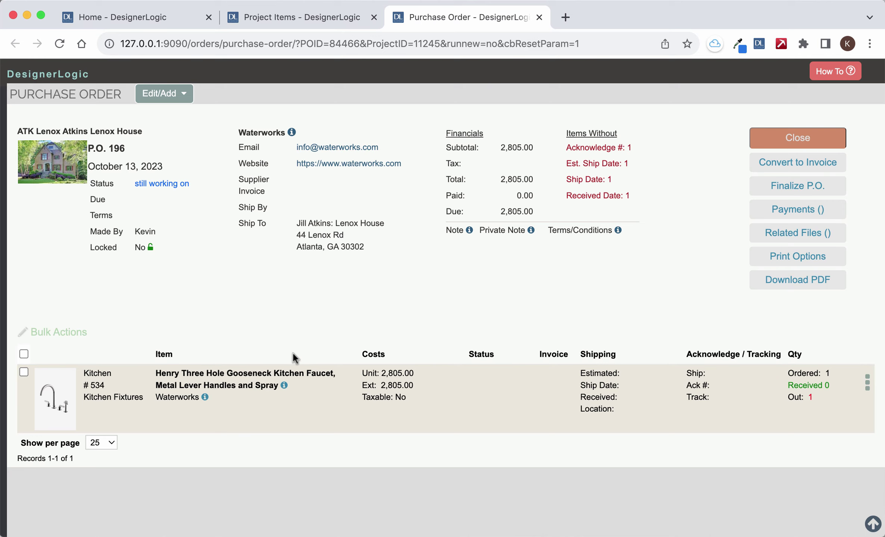
- Close the purchase order and show the Atkins Lenox House items in the Tracking view
{"action": "left_click", "coordinate": [777, 145]}
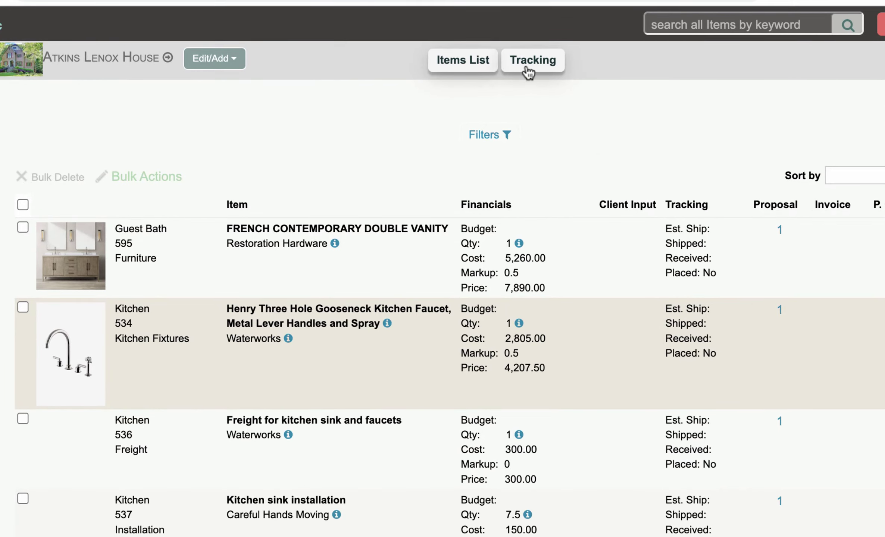
{"action": "left_click", "coordinate": [522, 61]}
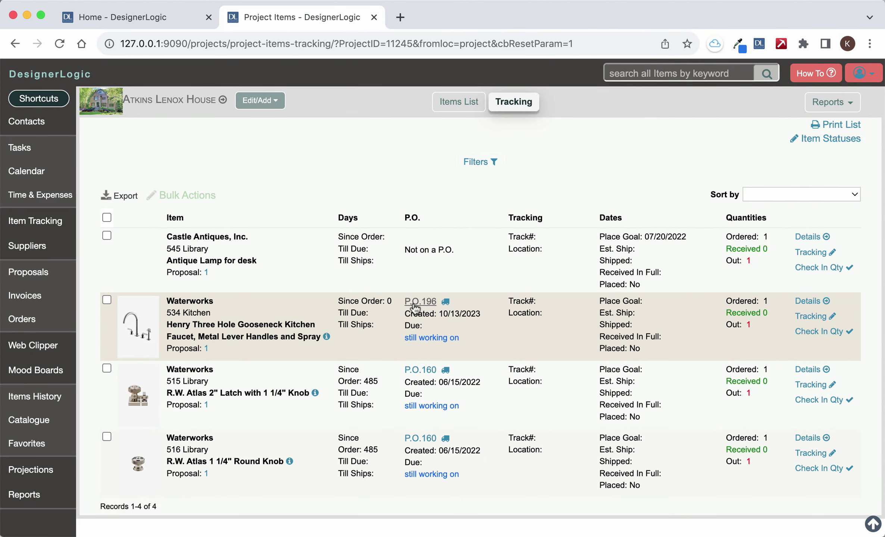
{"action": "mouse_move", "coordinate": [445, 303]}
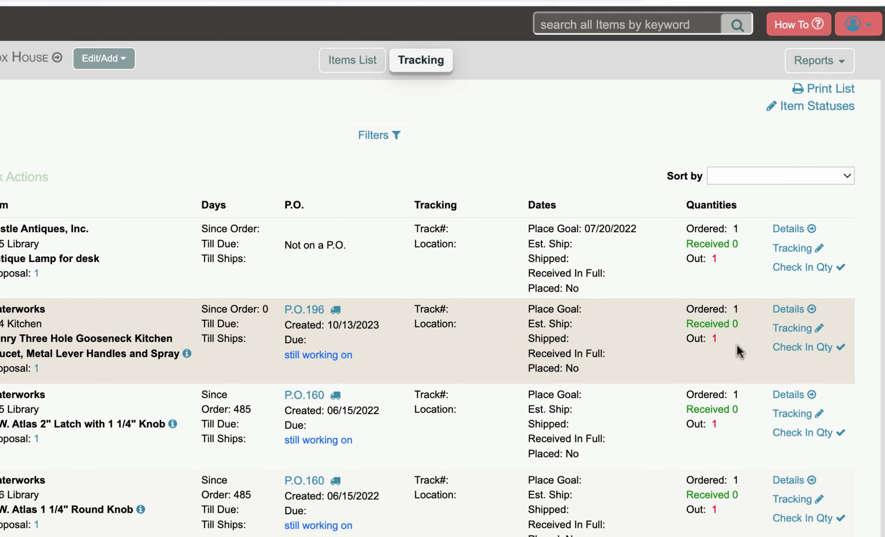
{"action": "left_click", "coordinate": [798, 344]}
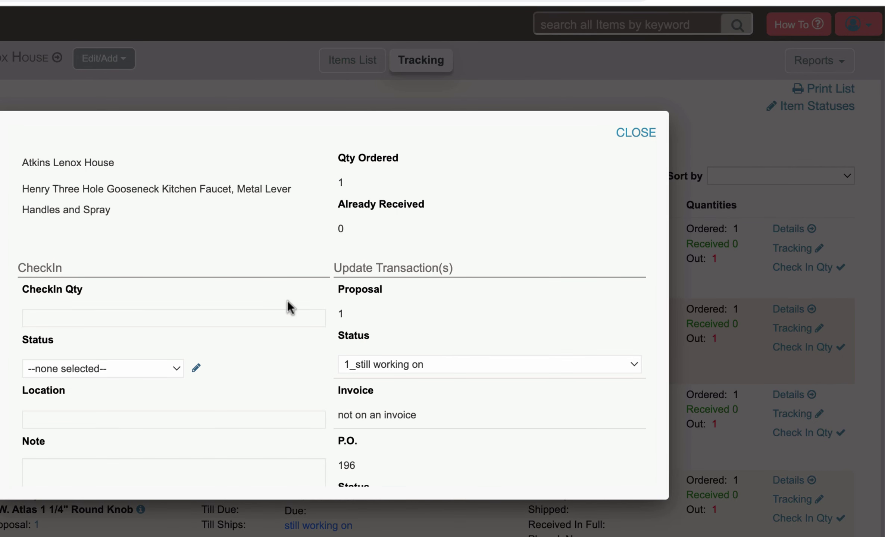
{"action": "left_click", "coordinate": [104, 316]}
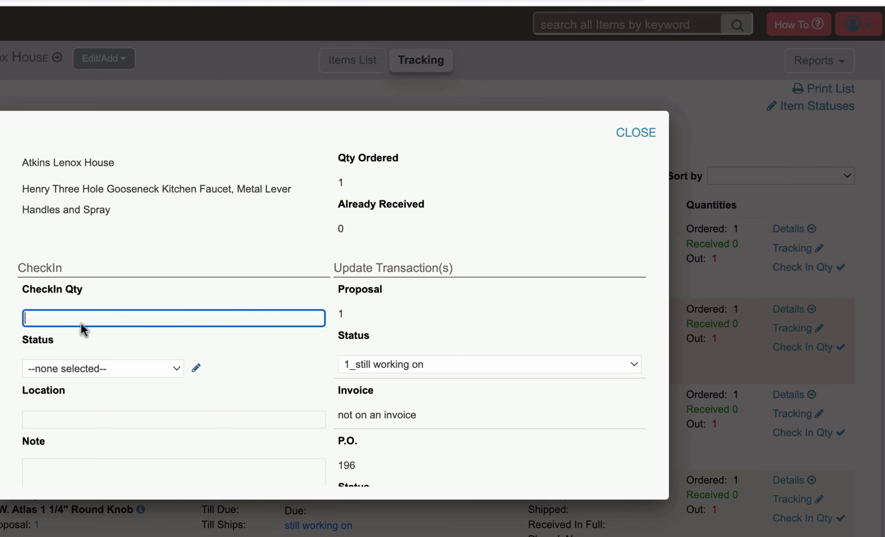
{"action": "left_click", "coordinate": [635, 132]}
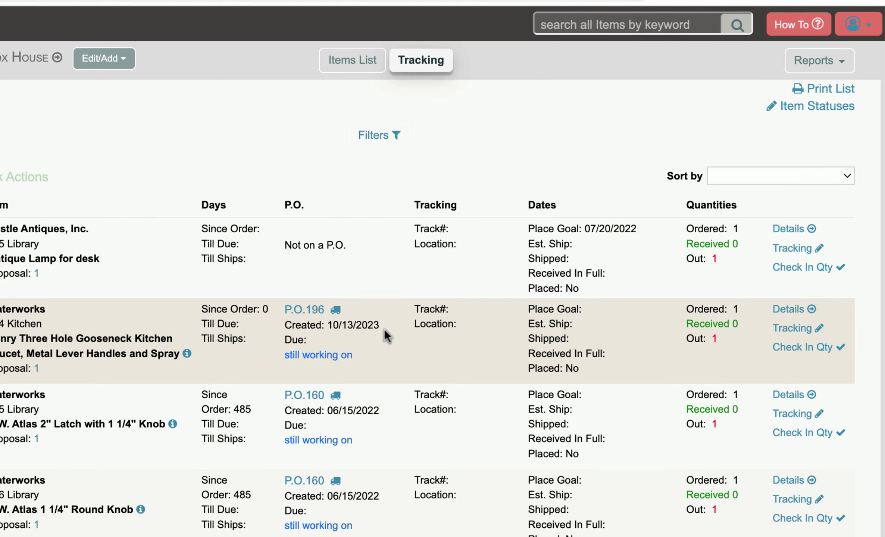
- Fill the faucet's tracking with the suggested acknowledgement and tracking numbers
{"action": "left_click", "coordinate": [794, 328]}
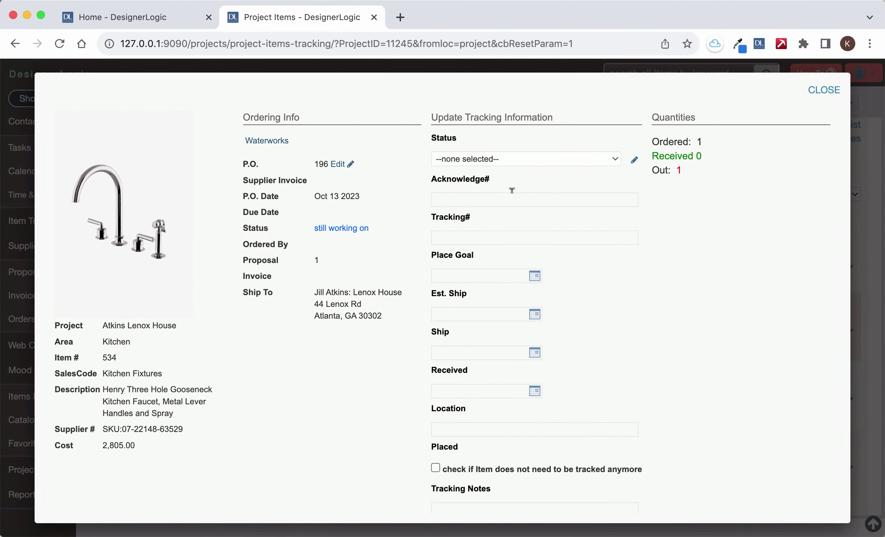
{"action": "left_click", "coordinate": [451, 194]}
{"action": "left_click", "coordinate": [530, 229]}
{"action": "left_click", "coordinate": [455, 234]}
{"action": "left_click", "coordinate": [537, 269]}
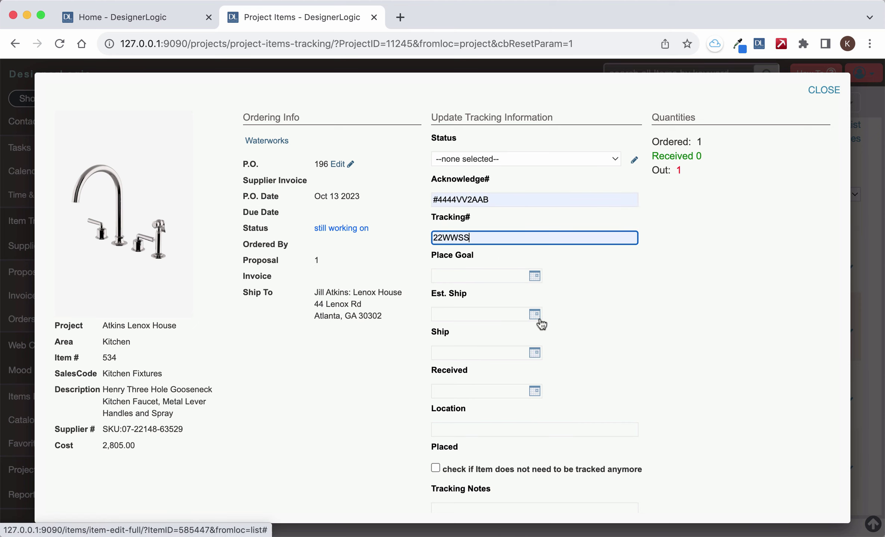
- Set the received date to 10/13/2023 and save the tracking update
{"action": "scroll", "coordinate": [540, 365], "scroll_direction": "down", "scroll_amount": 3}
{"action": "scroll", "coordinate": [540, 365], "scroll_direction": "down", "scroll_amount": 2}
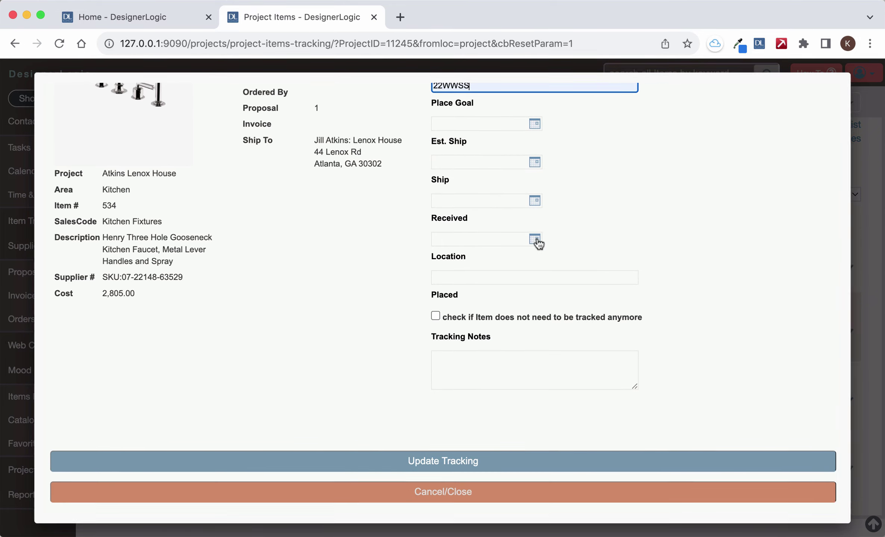
{"action": "left_click", "coordinate": [535, 239]}
{"action": "left_click", "coordinate": [502, 345]}
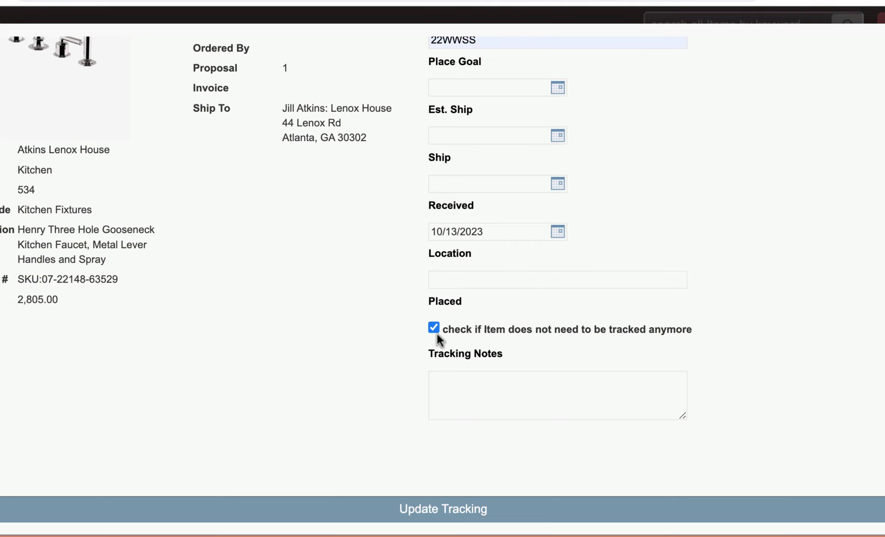
{"action": "left_click", "coordinate": [443, 509]}
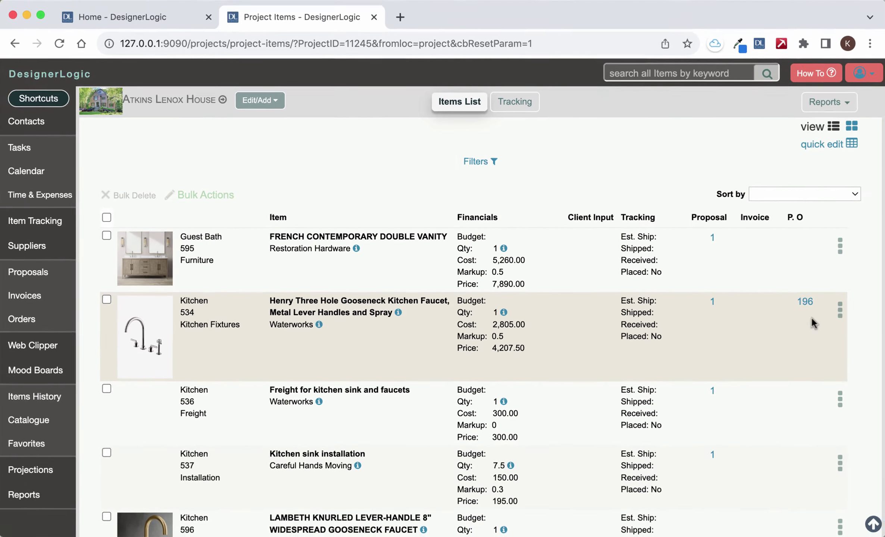
{"action": "left_click", "coordinate": [840, 309]}
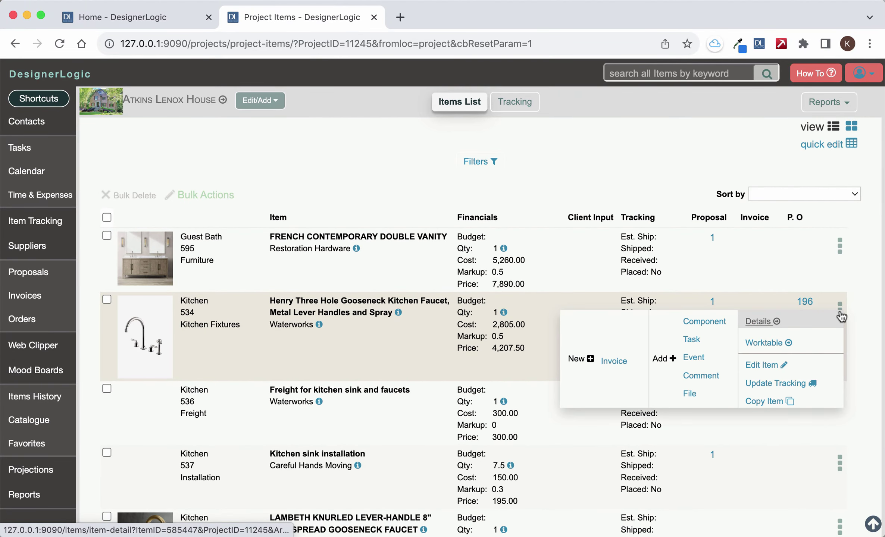
{"action": "left_click", "coordinate": [771, 386]}
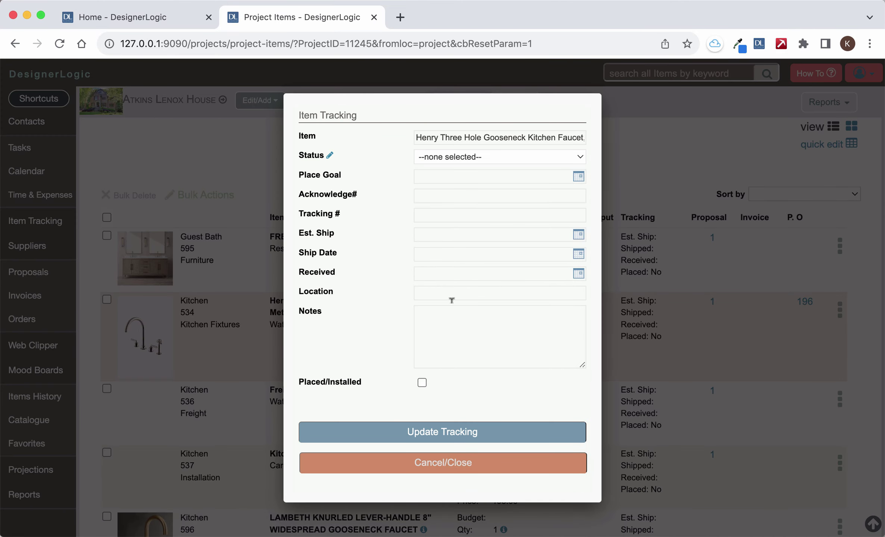
{"action": "left_click", "coordinate": [443, 192]}
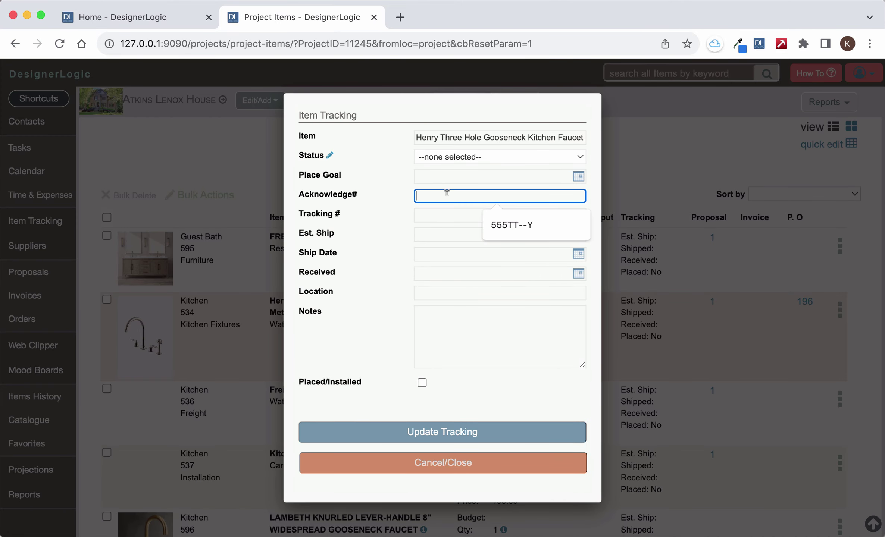
{"action": "left_click", "coordinate": [510, 223]}
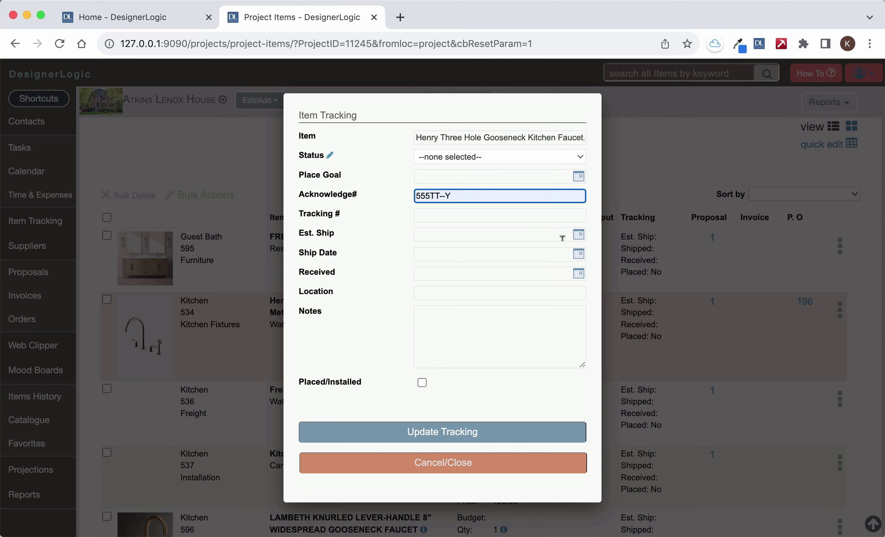
{"action": "left_click", "coordinate": [422, 382]}
{"action": "left_click", "coordinate": [411, 471]}
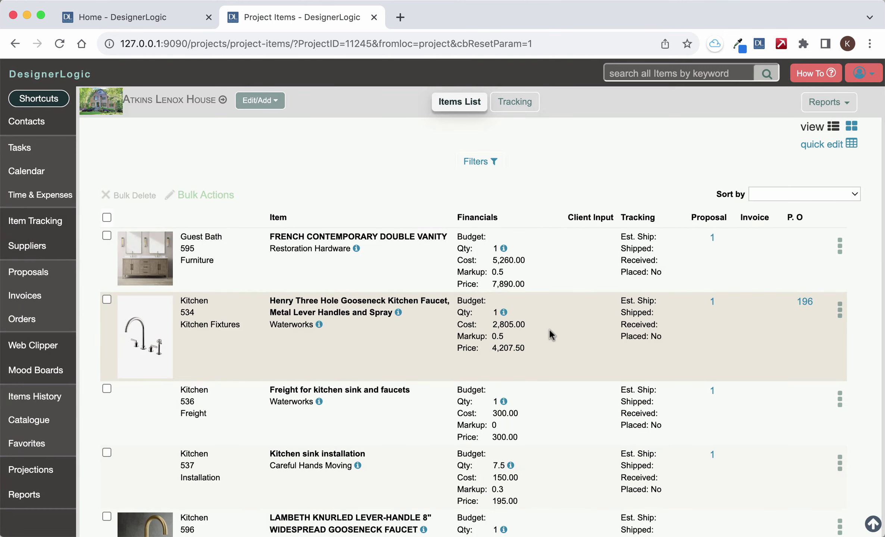
{"action": "left_click", "coordinate": [841, 313]}
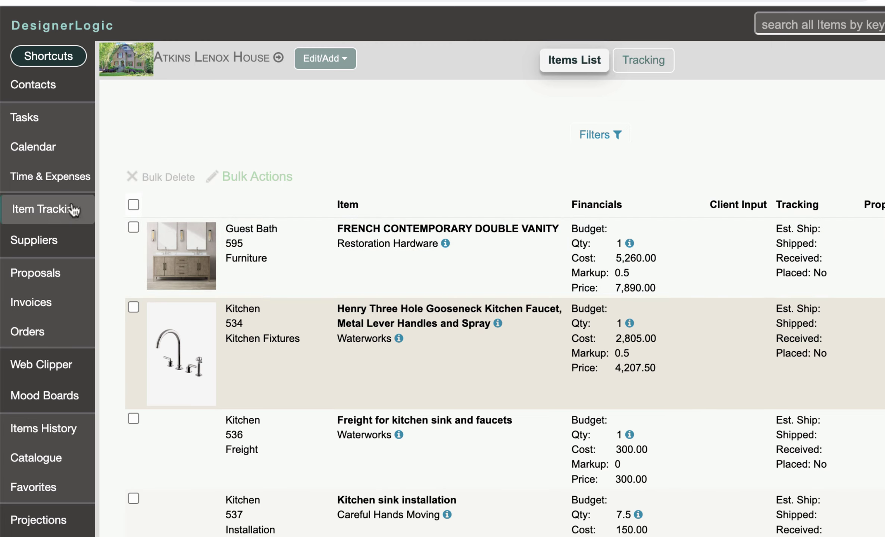
- Open Item Tracking for all projects and scroll through the listed items
{"action": "left_click", "coordinate": [40, 218]}
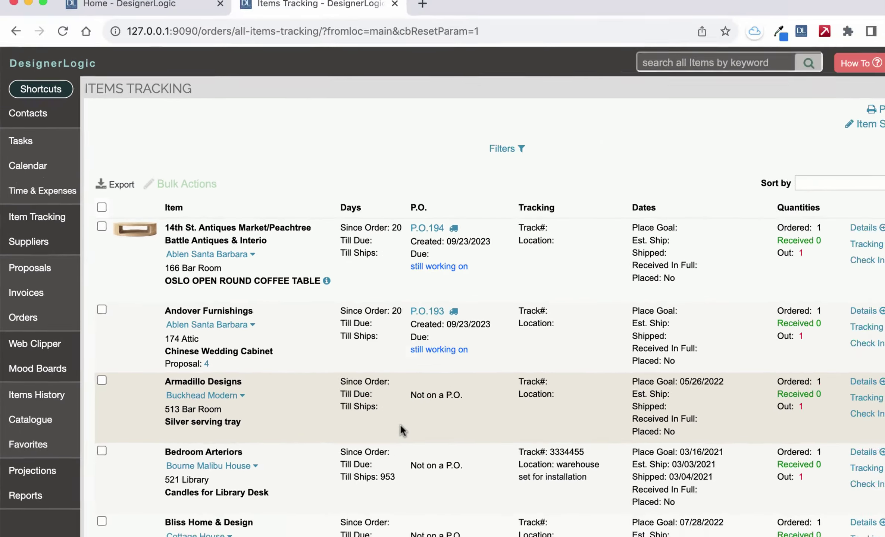
{"action": "scroll", "coordinate": [380, 416], "scroll_direction": "down", "scroll_amount": 5}
{"action": "scroll", "coordinate": [379, 415], "scroll_direction": "down", "scroll_amount": 9}
{"action": "scroll", "coordinate": [379, 415], "scroll_direction": "up", "scroll_amount": 7}
{"action": "scroll", "coordinate": [379, 416], "scroll_direction": "up", "scroll_amount": 6}
{"action": "scroll", "coordinate": [381, 388], "scroll_direction": "down", "scroll_amount": 5}
{"action": "scroll", "coordinate": [382, 366], "scroll_direction": "down", "scroll_amount": 8}
{"action": "scroll", "coordinate": [383, 366], "scroll_direction": "up", "scroll_amount": 12}
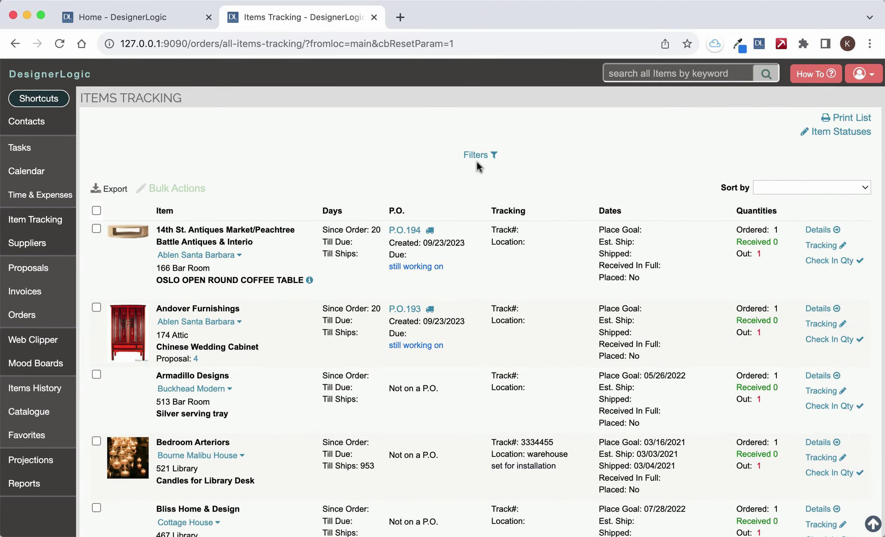
{"action": "left_click", "coordinate": [477, 158]}
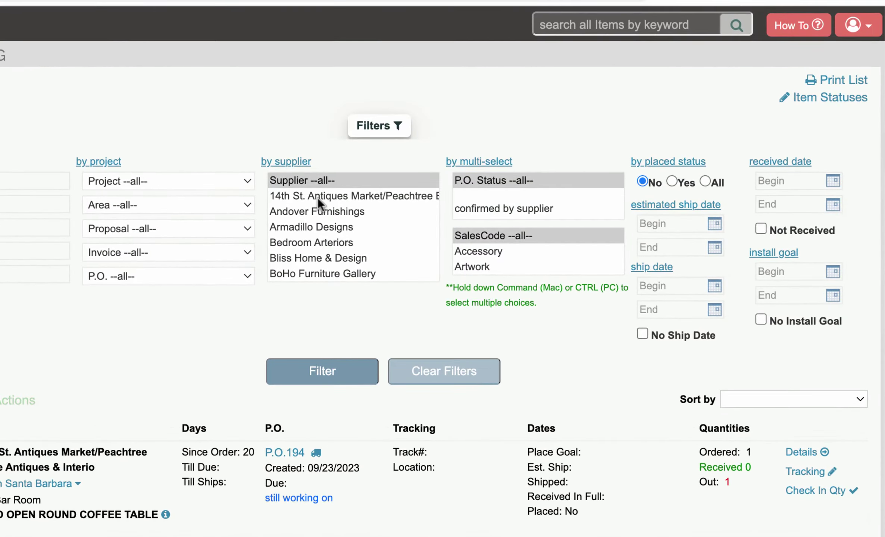
{"action": "left_click", "coordinate": [318, 197]}
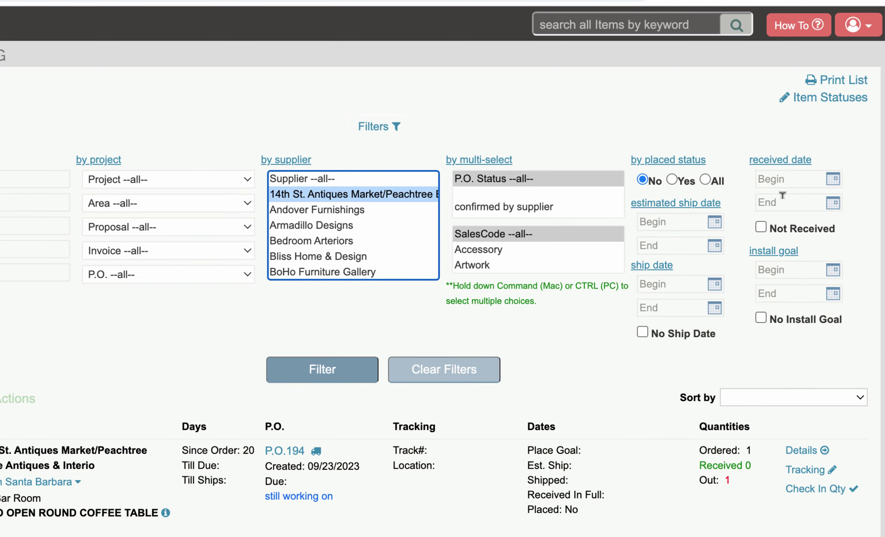
{"action": "left_click", "coordinate": [389, 137]}
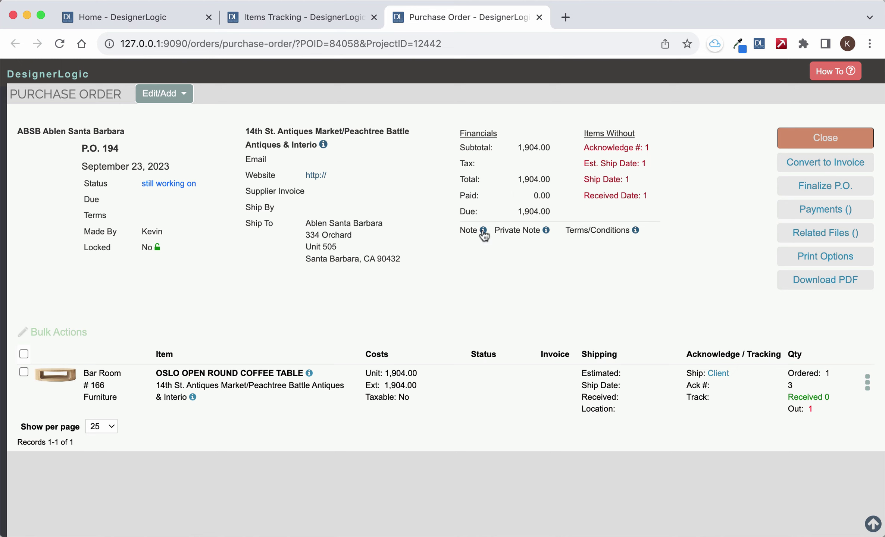
{"action": "left_click", "coordinate": [172, 96]}
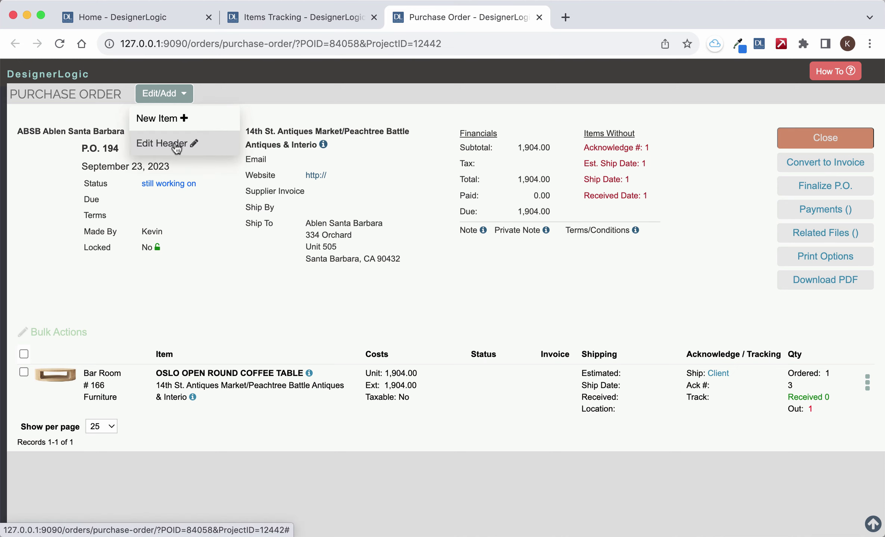
{"action": "left_click", "coordinate": [561, 324]}
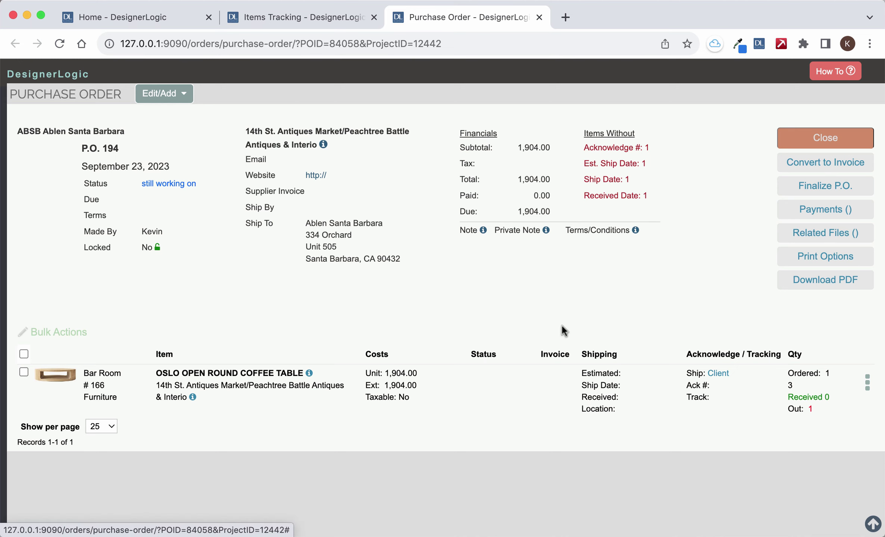
{"action": "left_click", "coordinate": [825, 138]}
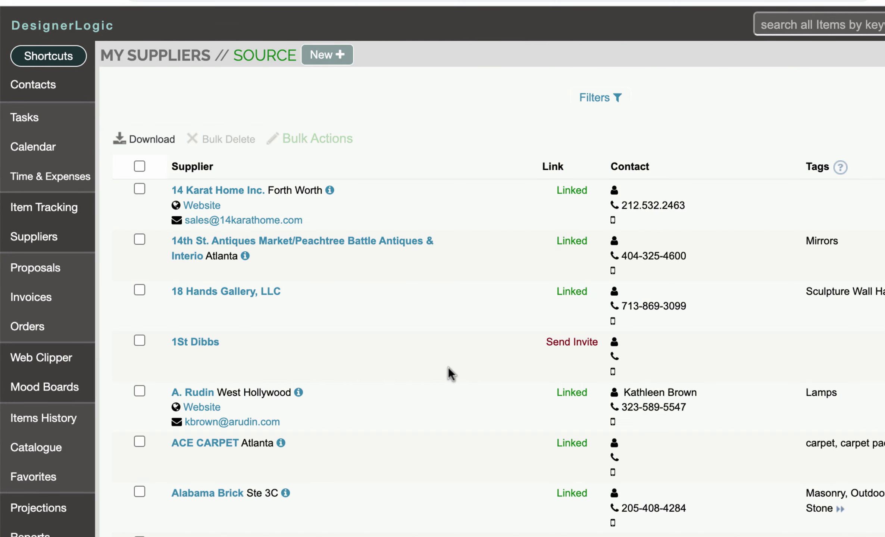
{"action": "scroll", "coordinate": [448, 367], "scroll_direction": "down", "scroll_amount": 20}
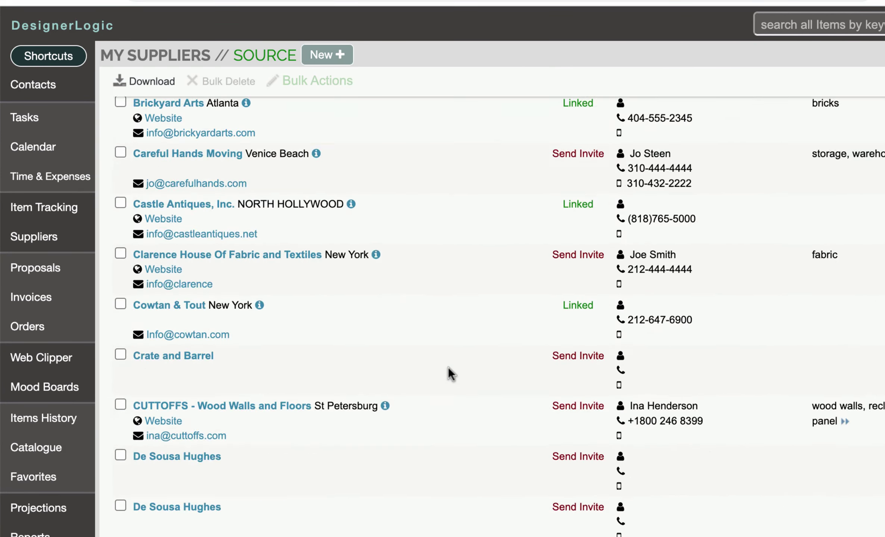
{"action": "scroll", "coordinate": [518, 382], "scroll_direction": "down", "scroll_amount": 10}
{"action": "scroll", "coordinate": [558, 401], "scroll_direction": "up", "scroll_amount": 4}
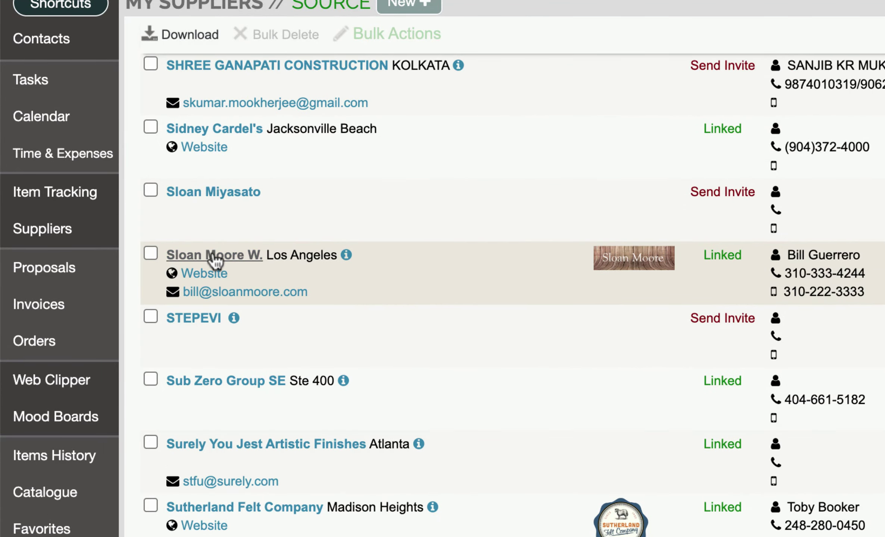
{"action": "left_click", "coordinate": [215, 257]}
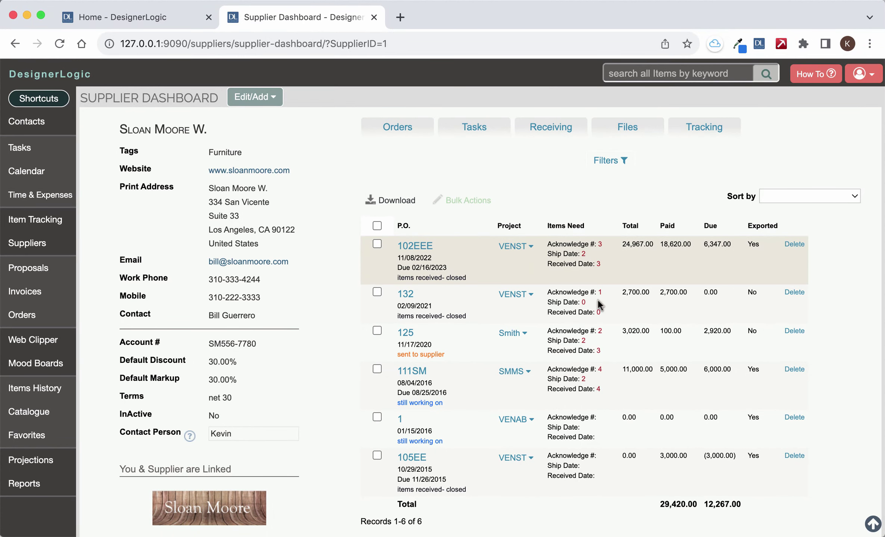
{"action": "scroll", "coordinate": [600, 321], "scroll_direction": "down", "scroll_amount": 3}
{"action": "scroll", "coordinate": [601, 320], "scroll_direction": "up", "scroll_amount": 3}
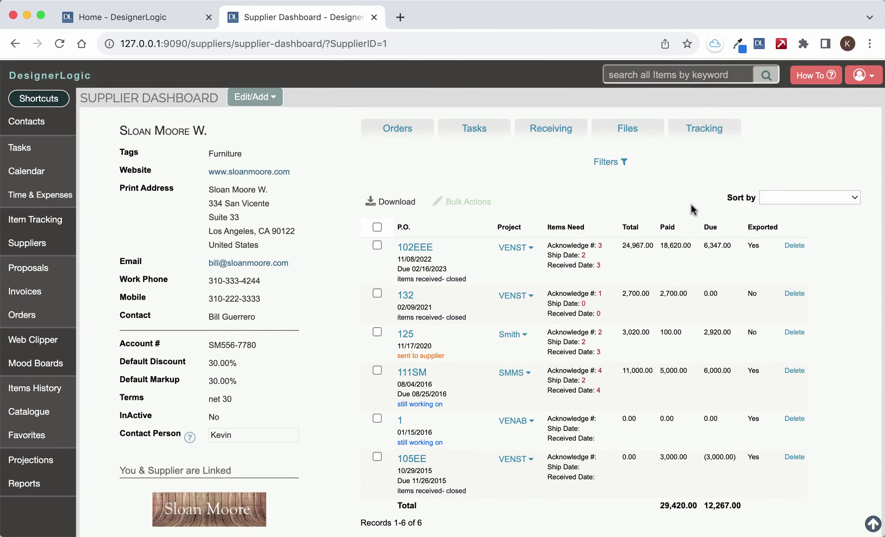
{"action": "left_click", "coordinate": [699, 132]}
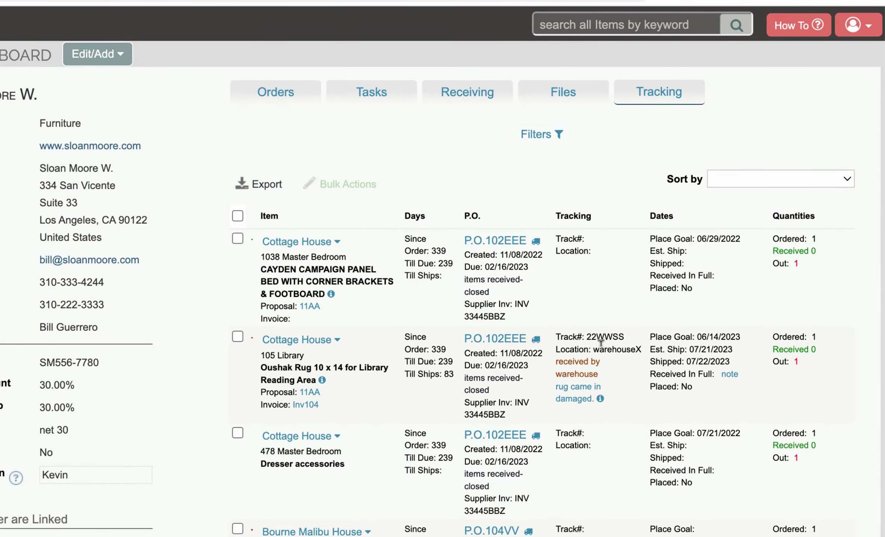
{"action": "scroll", "coordinate": [603, 378], "scroll_direction": "down", "scroll_amount": 1}
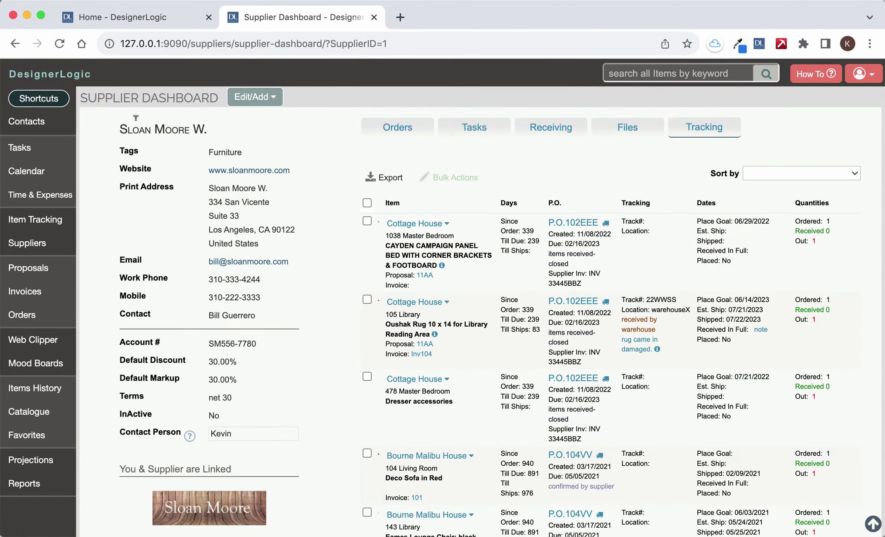
- Go Home and view the Oushak Rug's tracking details, cancelling without changes
{"action": "left_click", "coordinate": [60, 76]}
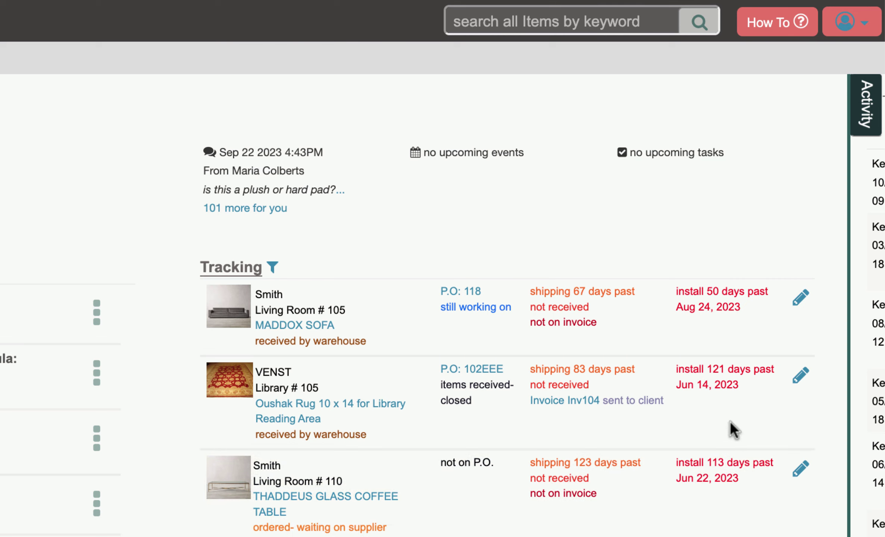
{"action": "left_click", "coordinate": [799, 377]}
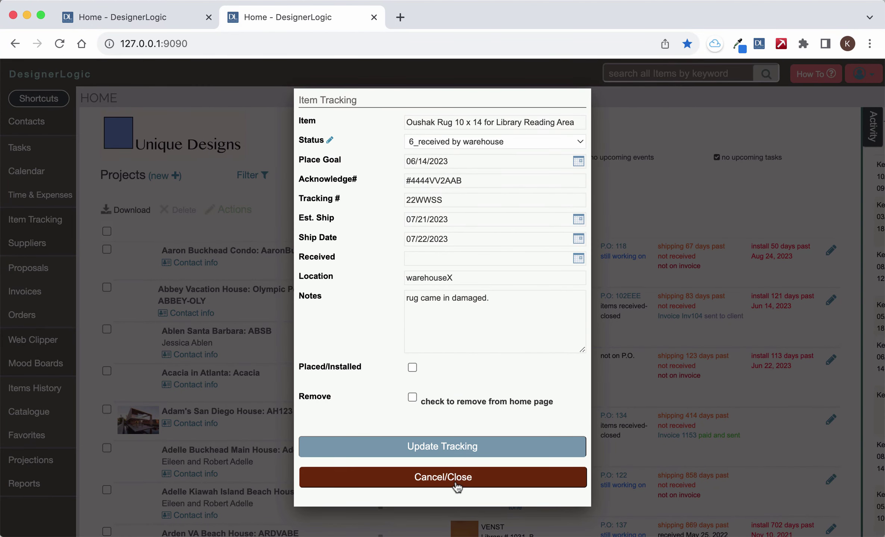
{"action": "left_click", "coordinate": [398, 519]}
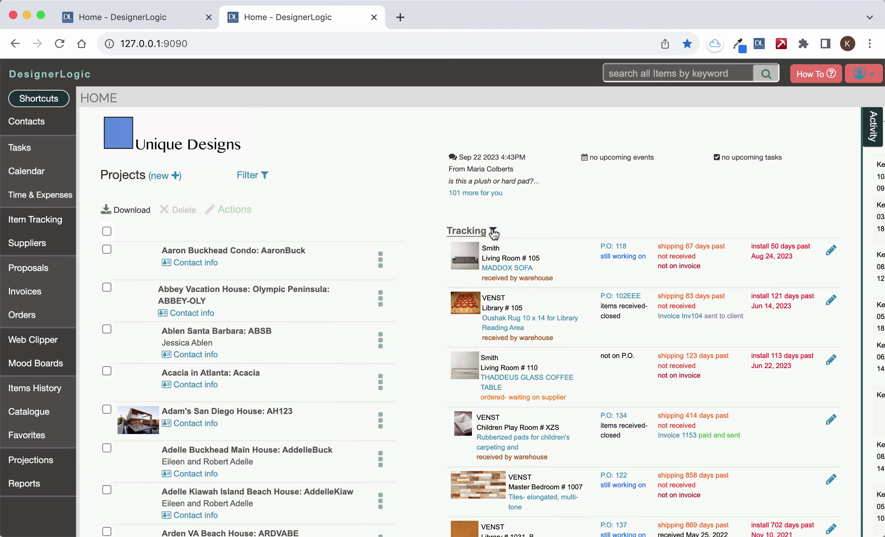
{"action": "left_click", "coordinate": [492, 230]}
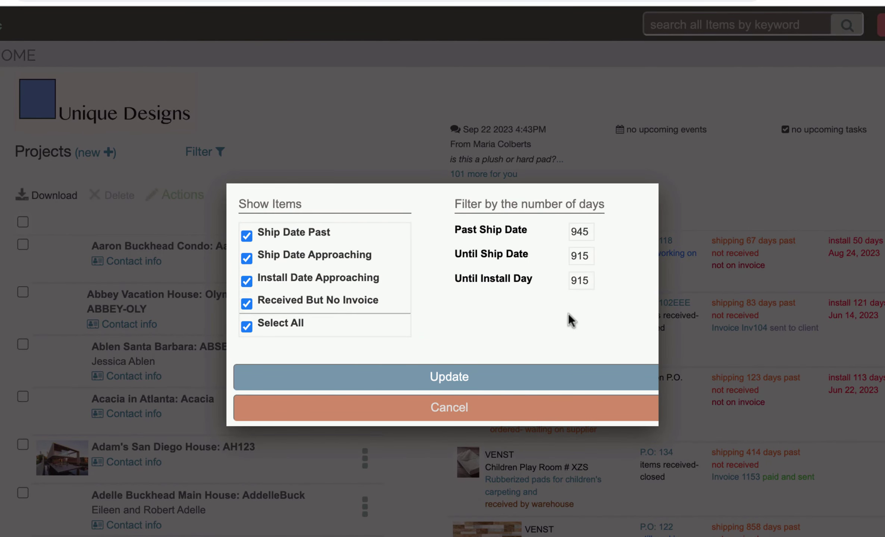
{"action": "left_click", "coordinate": [468, 407]}
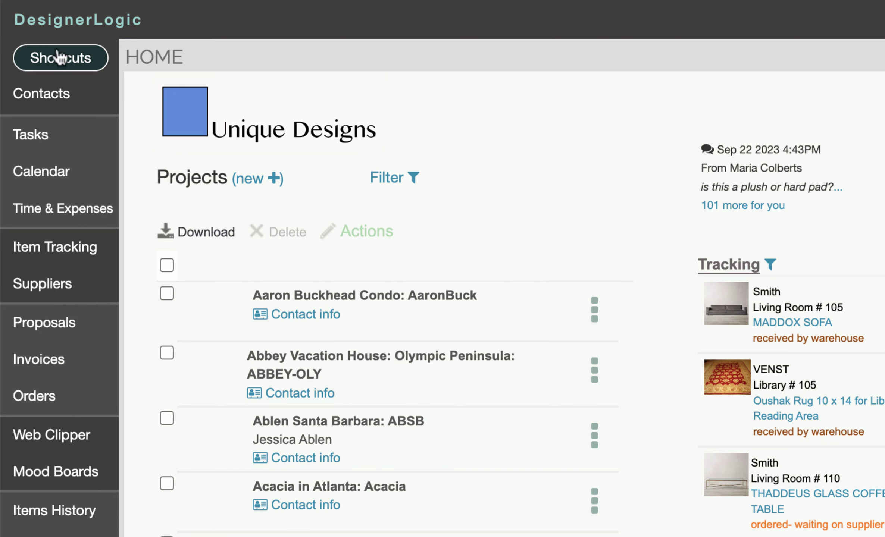
- Start a new Aaron Buckhead Condo item from Shortcuts and set Track Item to always track
{"action": "left_click", "coordinate": [53, 58]}
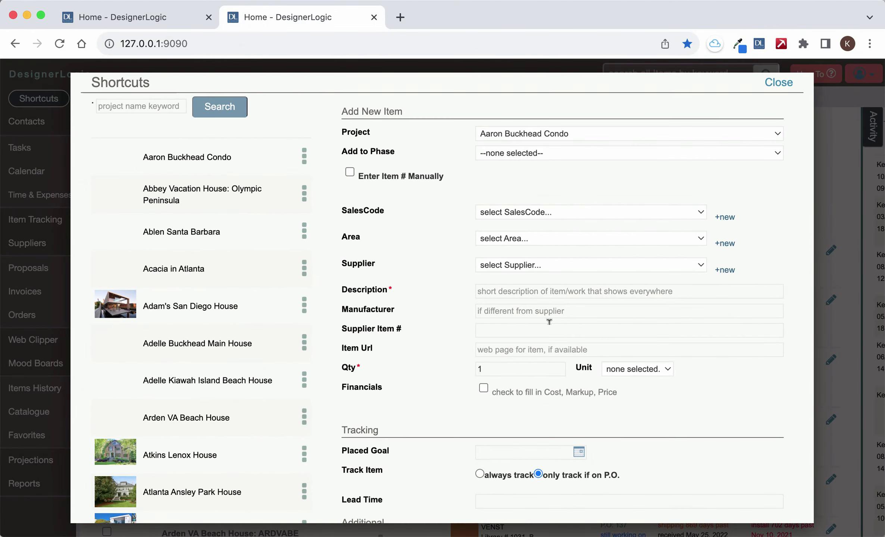
{"action": "scroll", "coordinate": [548, 321], "scroll_direction": "down", "scroll_amount": 6}
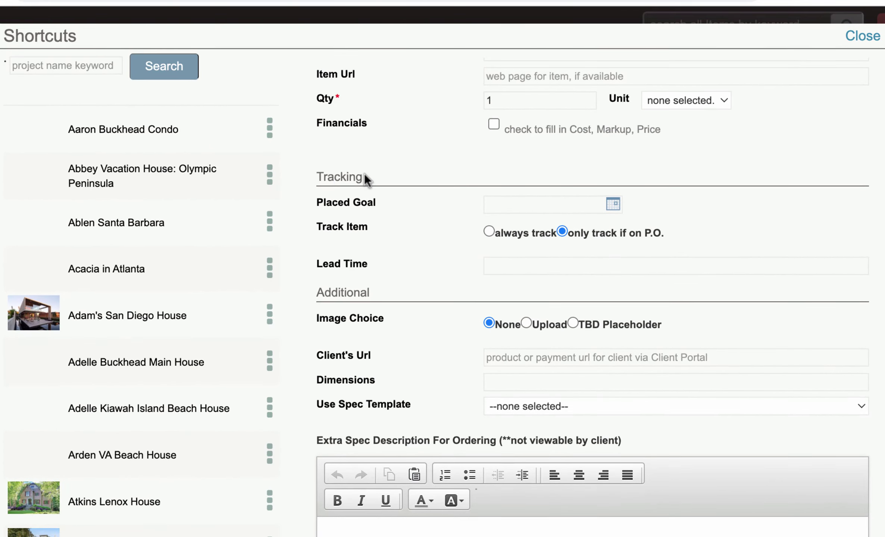
{"action": "left_click_drag", "start_coordinate": [380, 195], "coordinate": [342, 190]}
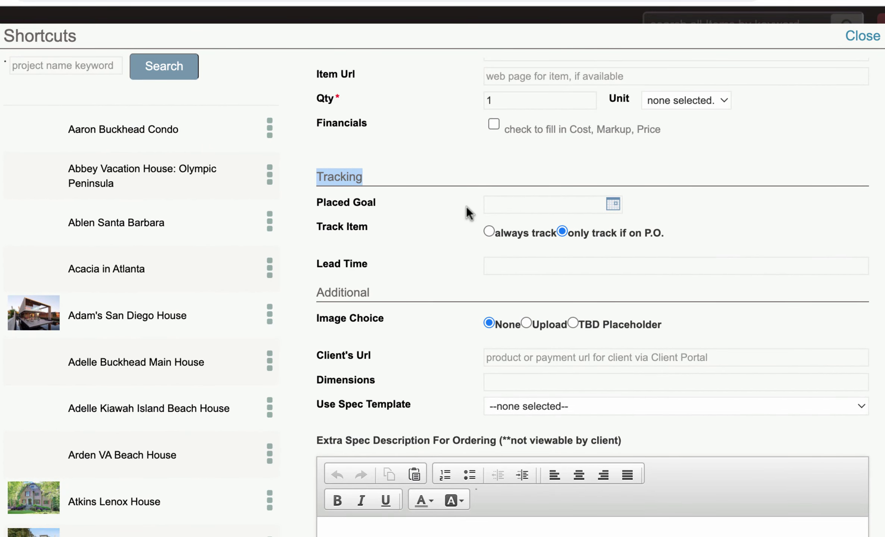
{"action": "left_click", "coordinate": [613, 204]}
{"action": "left_click", "coordinate": [613, 205]}
{"action": "left_click", "coordinate": [488, 231]}
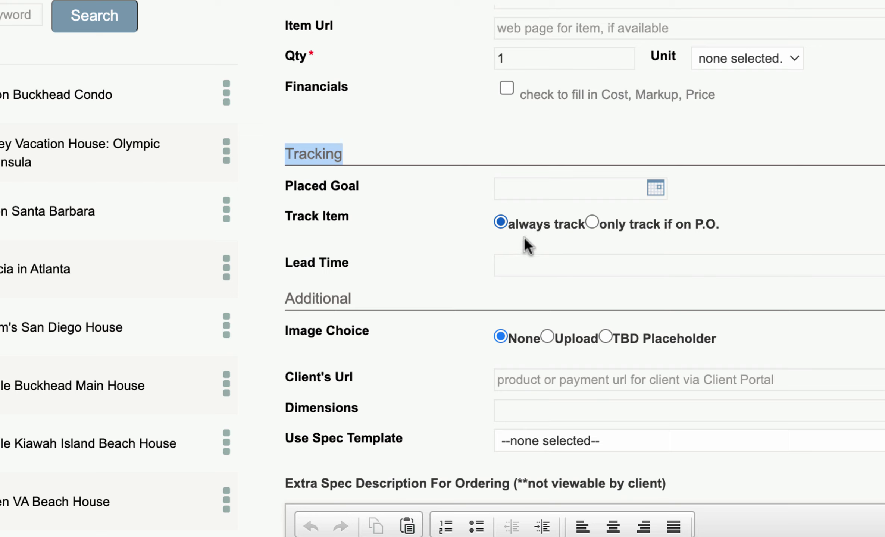
{"action": "left_click", "coordinate": [592, 221]}
{"action": "left_click", "coordinate": [500, 223]}
{"action": "scroll", "coordinate": [553, 365], "scroll_direction": "down", "scroll_amount": 8}
{"action": "scroll", "coordinate": [553, 365], "scroll_direction": "up", "scroll_amount": 8}
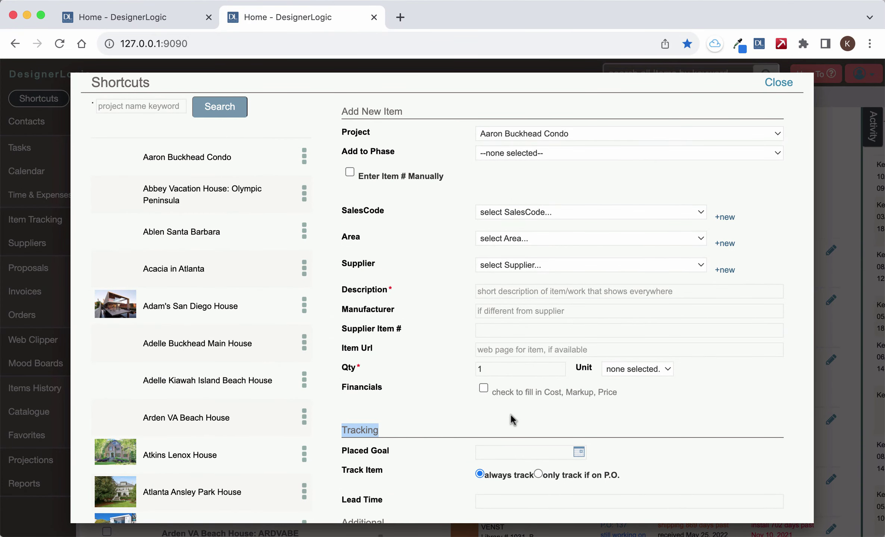